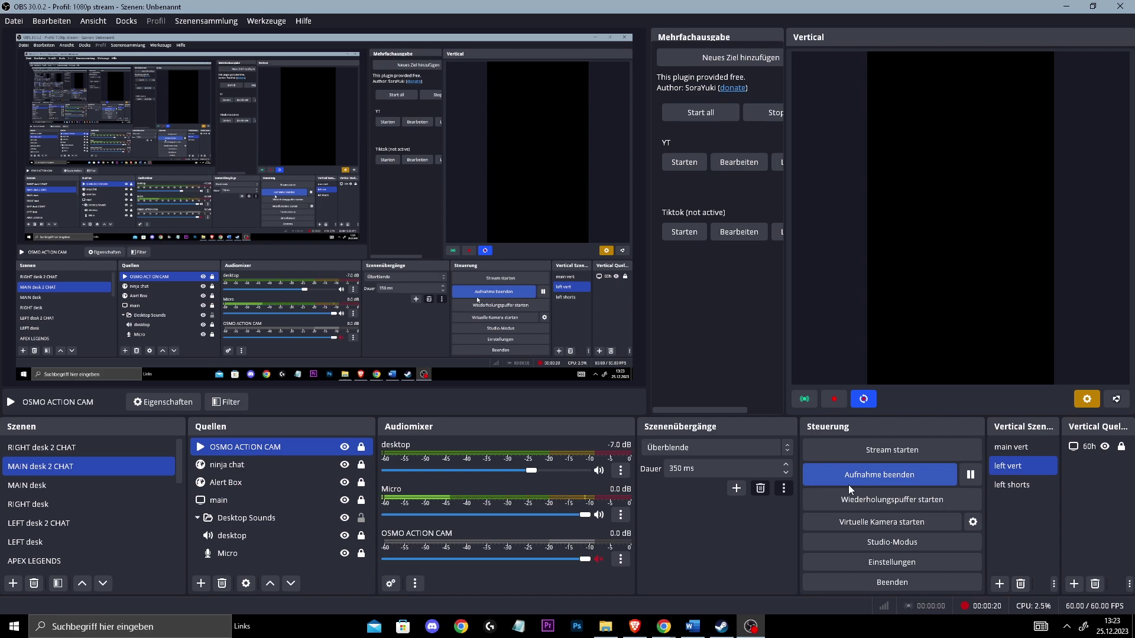
Open the OBS Studio Settings (Einstellungen) dialog from the Controls dock.
left_click(891, 563)
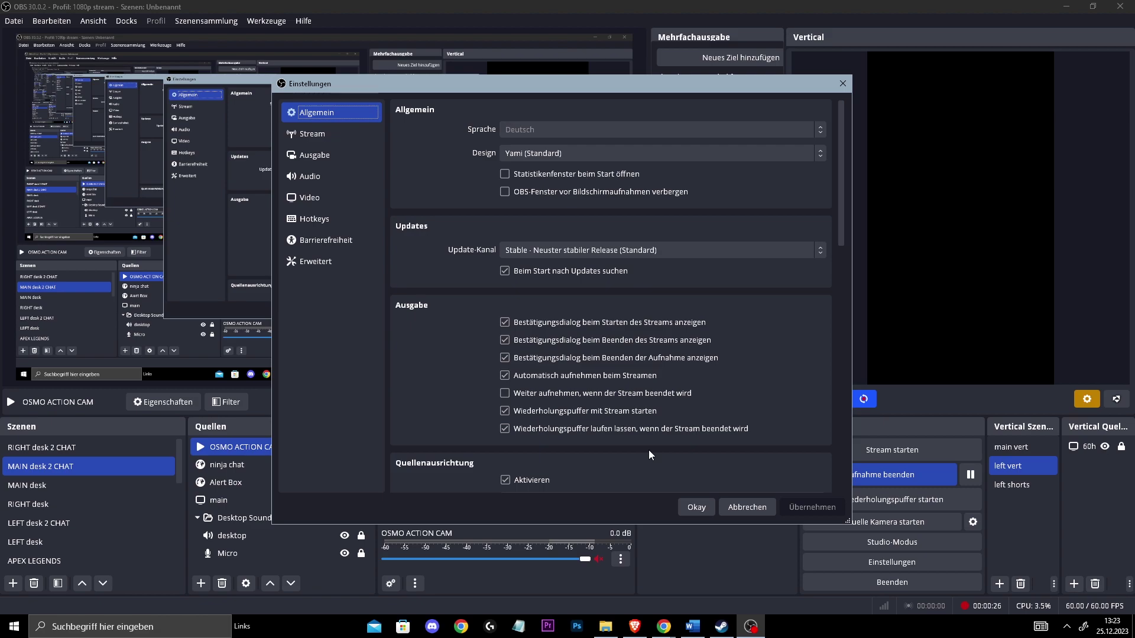
After glancing at the streaming server list, set the interface theme to Acri and apply it.
left_click(311, 133)
left_click(669, 135)
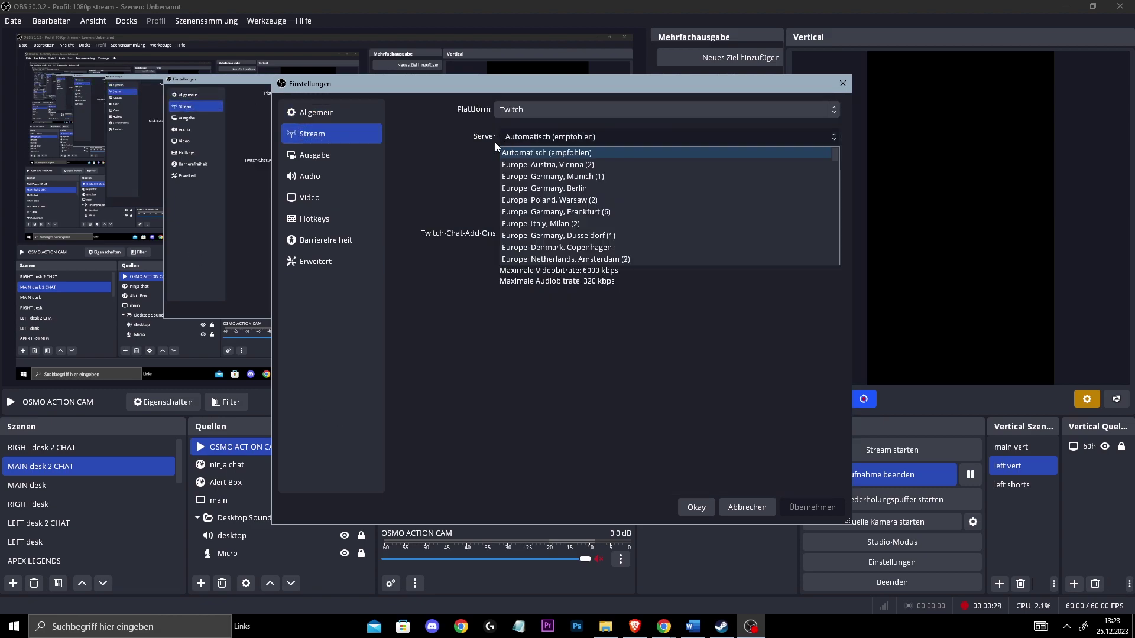
key("Escape")
left_click(315, 112)
left_click(661, 153)
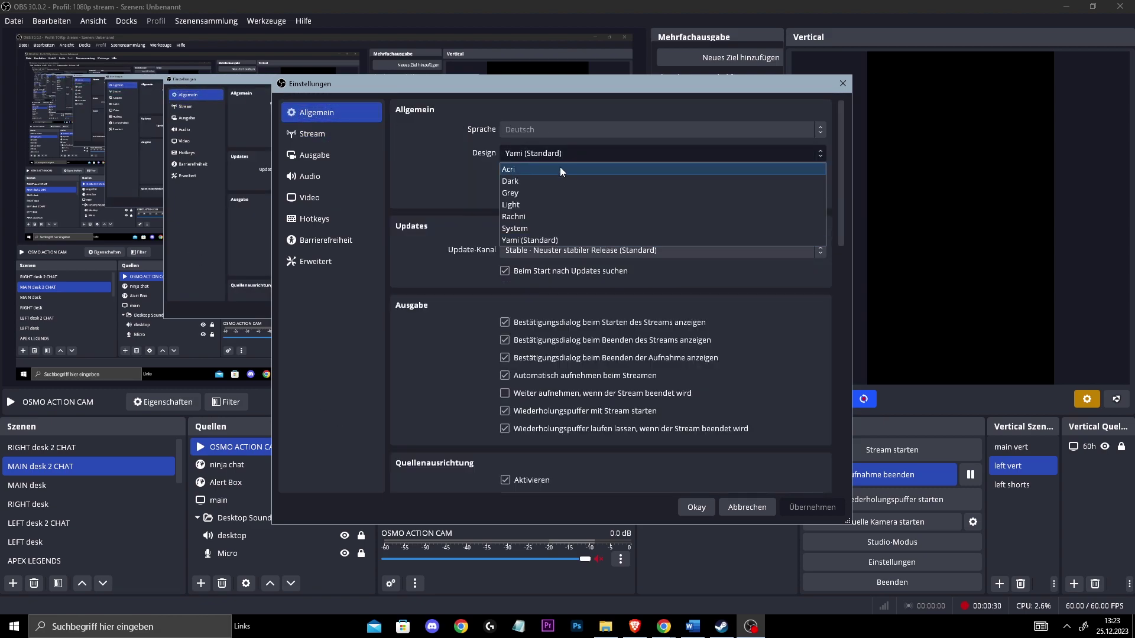
left_click(560, 170)
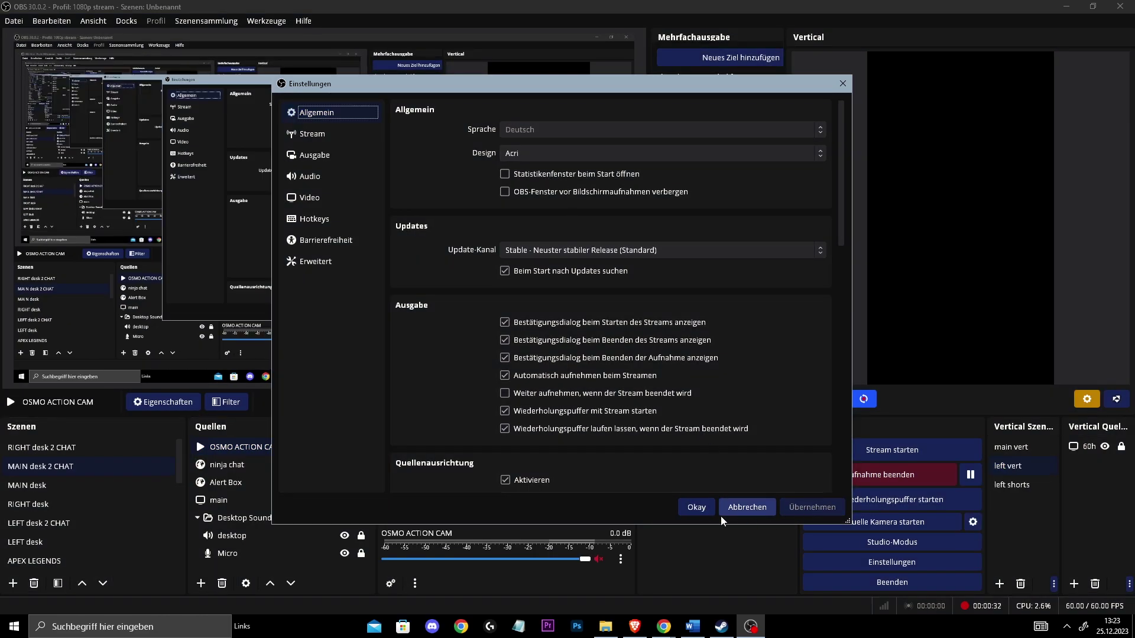
left_click(697, 508)
Reopen settings to confirm Acri is still the theme, then cancel.
left_click(892, 562)
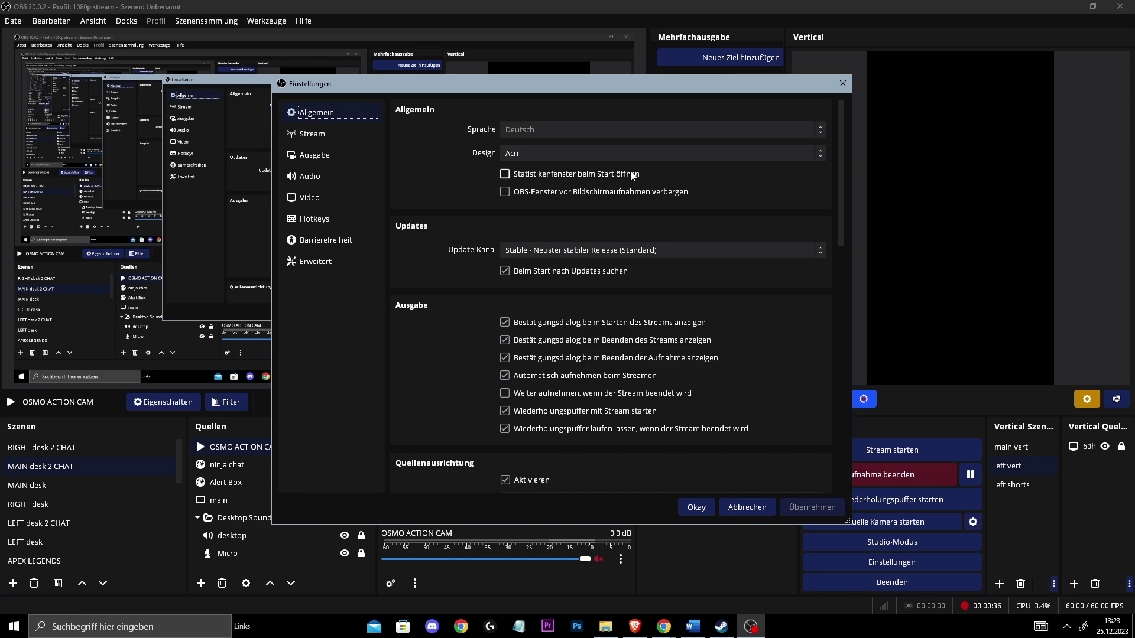
left_click(532, 153)
left_click(429, 182)
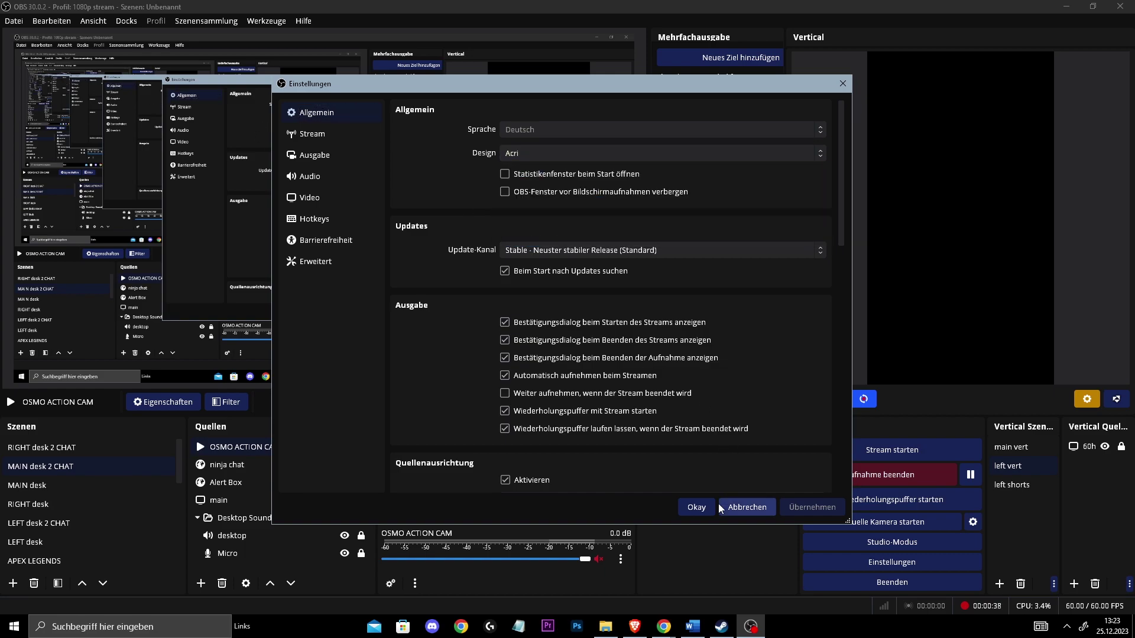
left_click(747, 507)
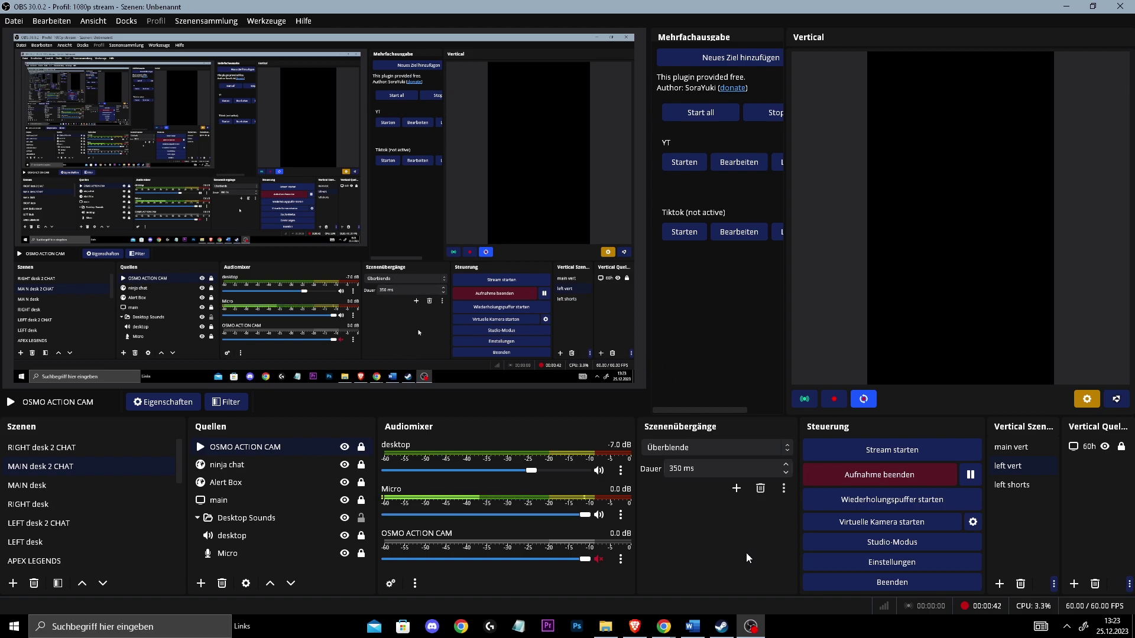
left_click(892, 563)
left_click(315, 155)
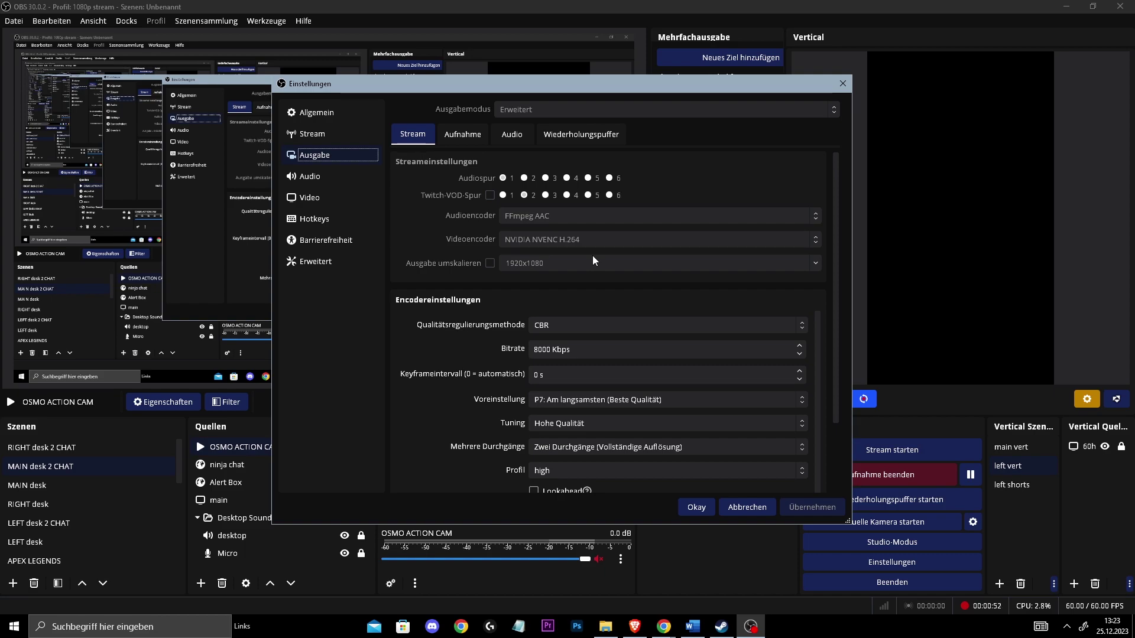
left_click(463, 134)
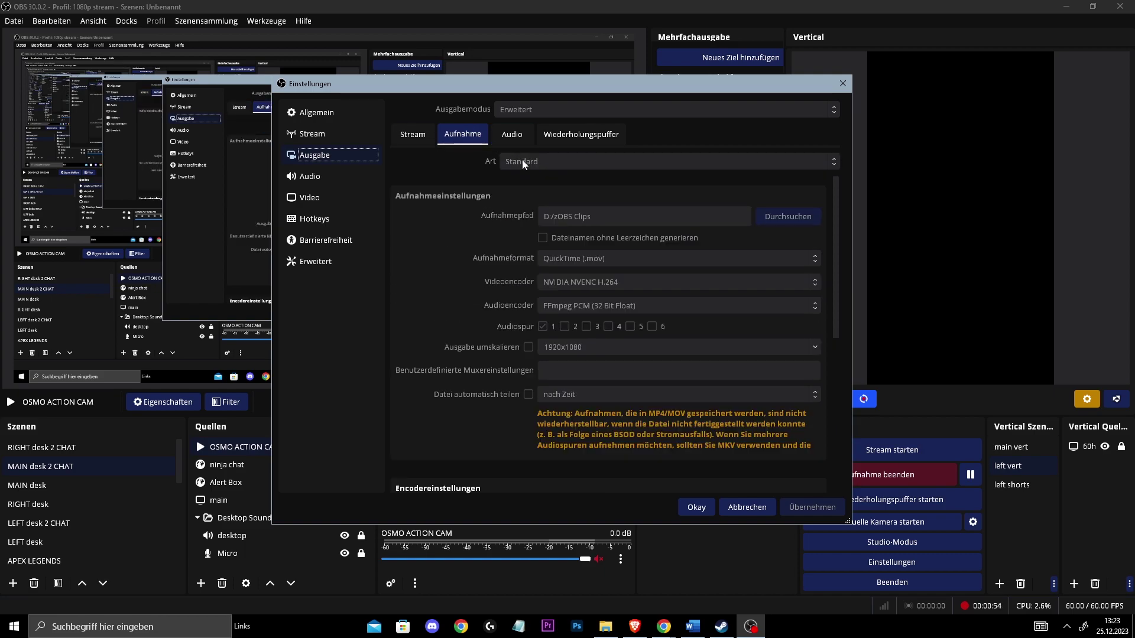
scroll(510, 255, "down", 3)
scroll(510, 255, "up", 3)
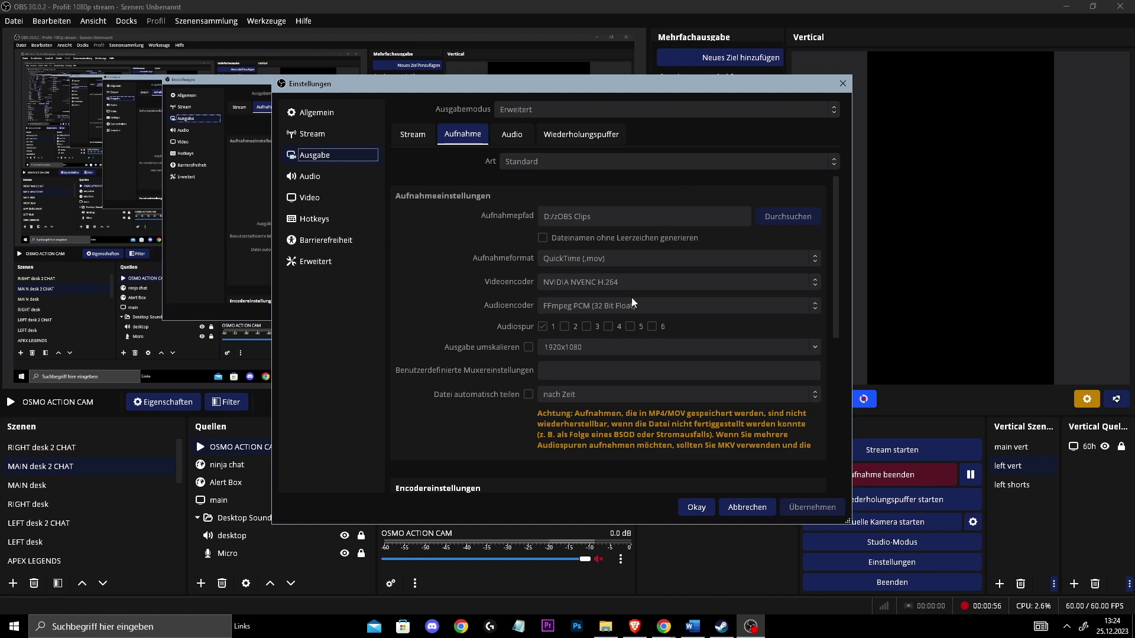
left_click(696, 508)
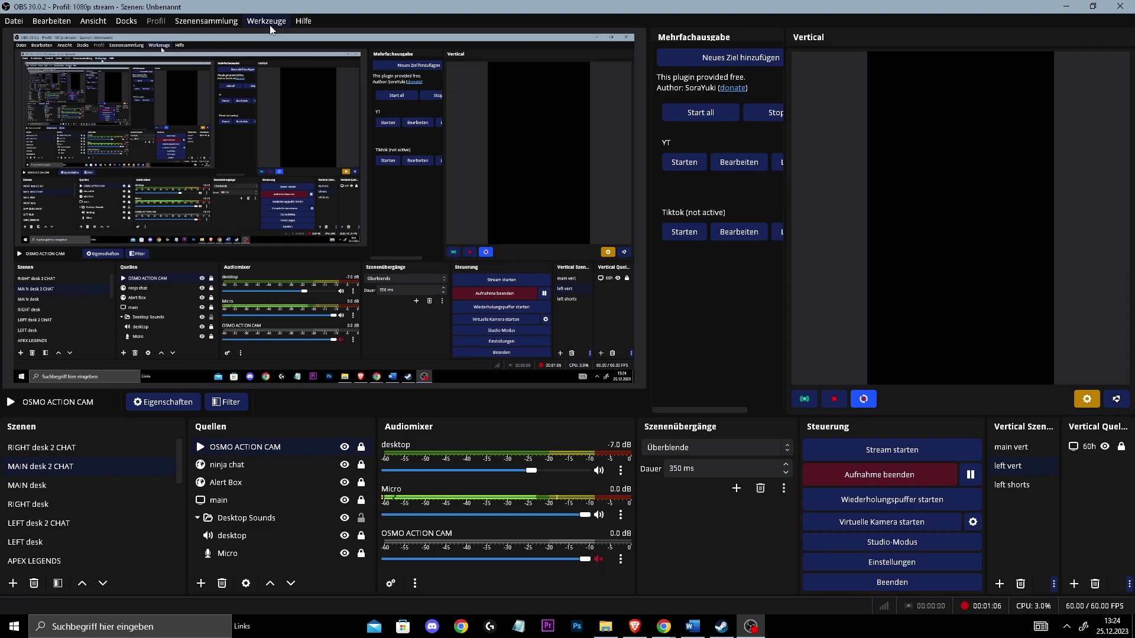
left_click(303, 20)
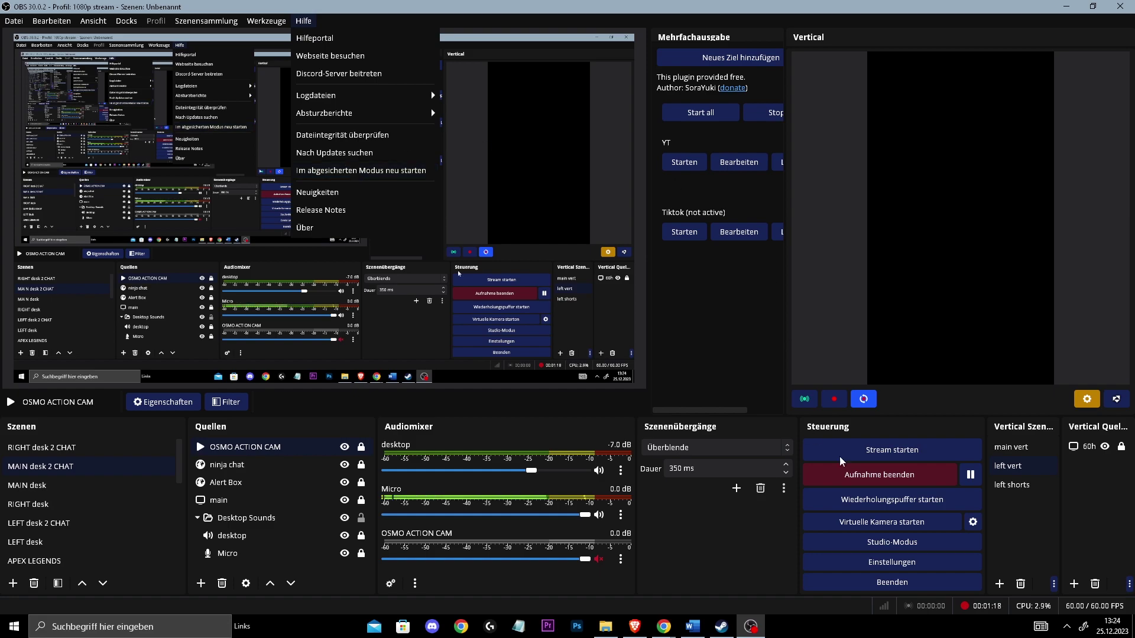
left_click(866, 563)
left_click(314, 154)
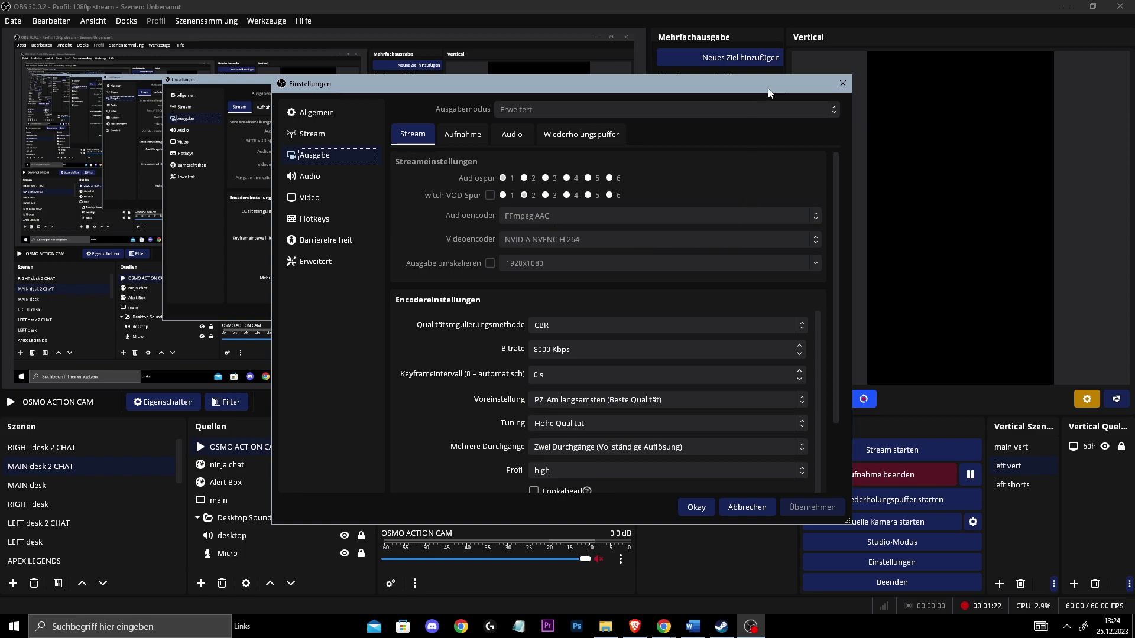
left_click(843, 83)
left_click(304, 20)
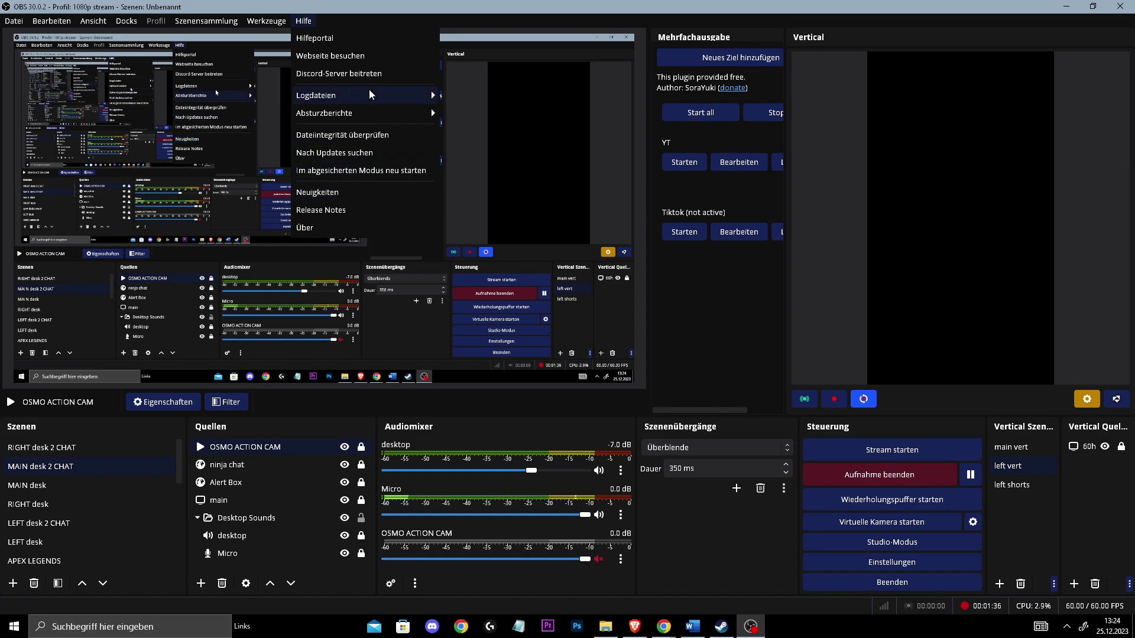
left_click(323, 24)
left_click(266, 20)
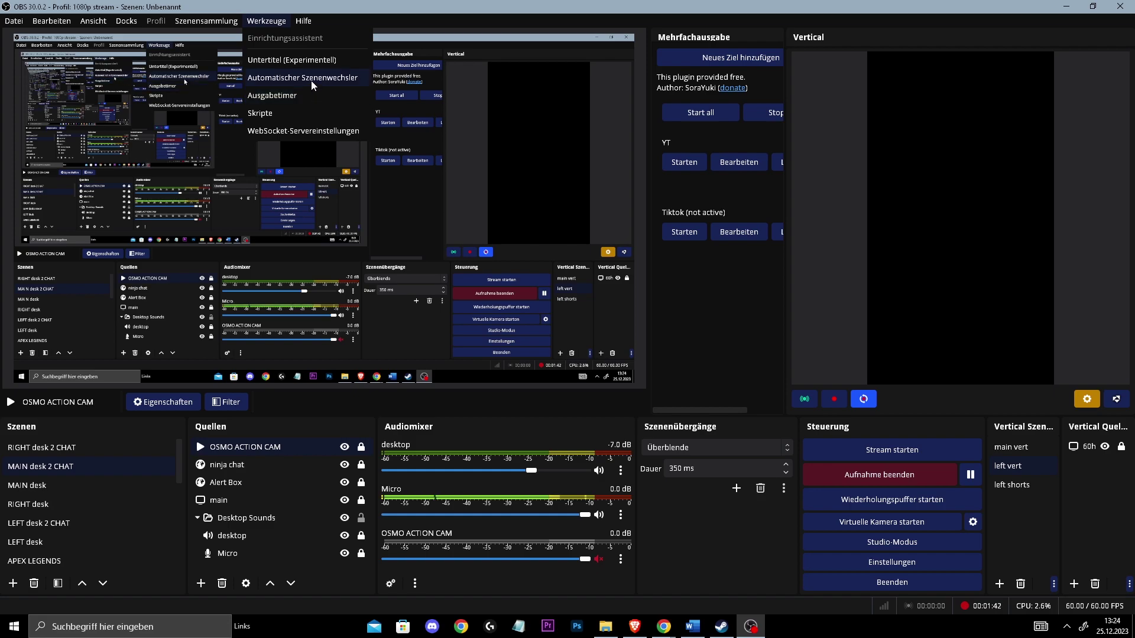
mouse_move(664, 627)
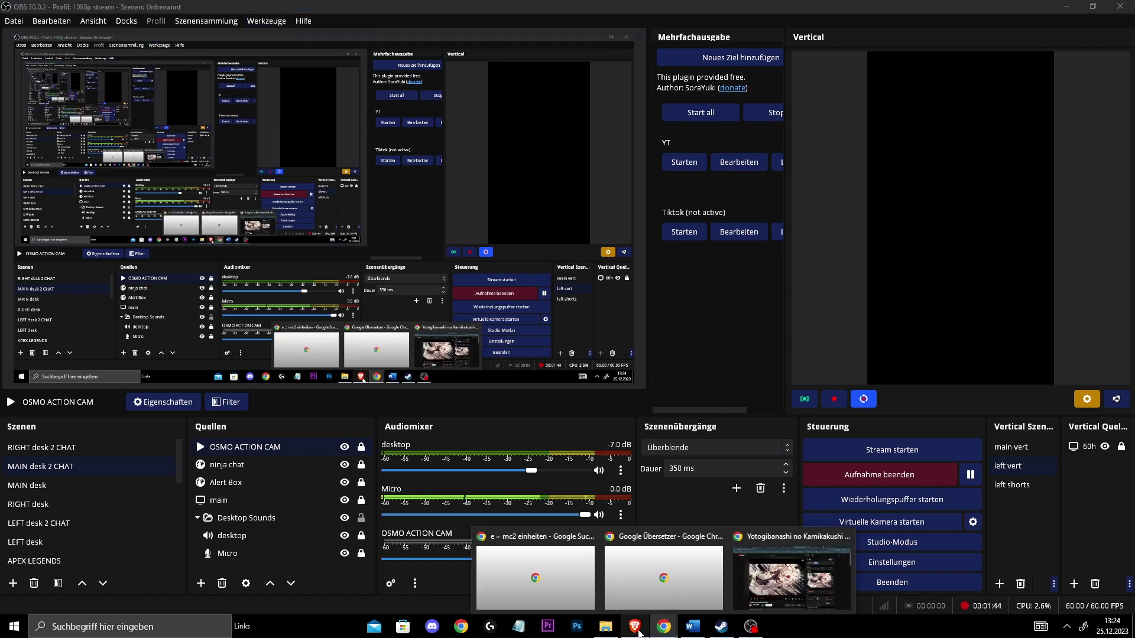
Switch between the YouTube search results and OBS, glancing through OBS's Tools menu.
left_click(532, 568)
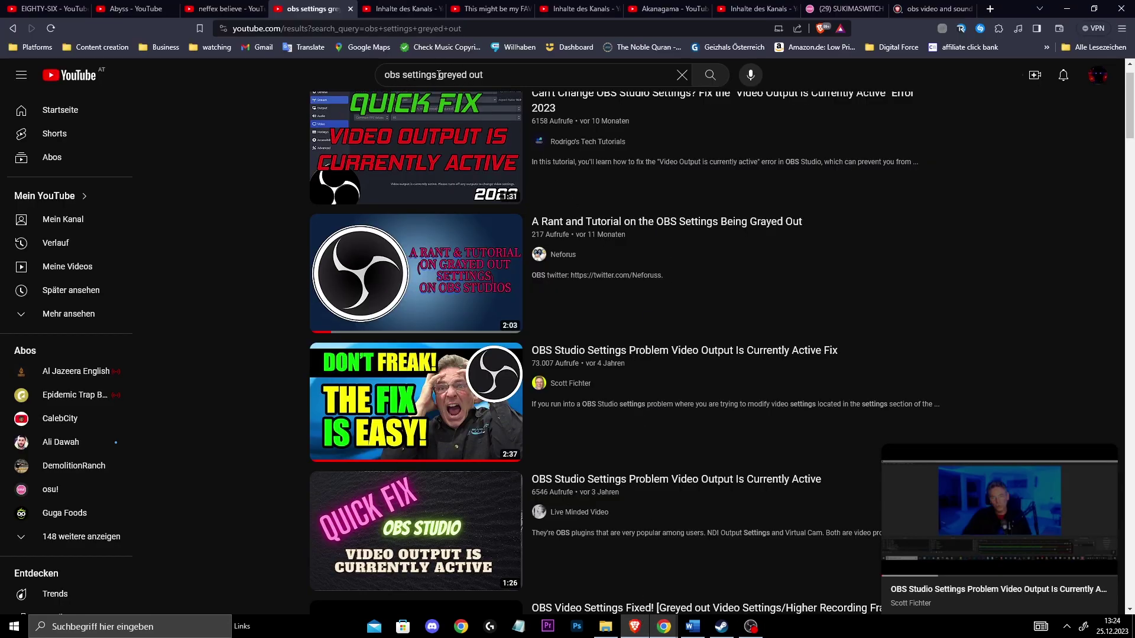
left_click(1067, 9)
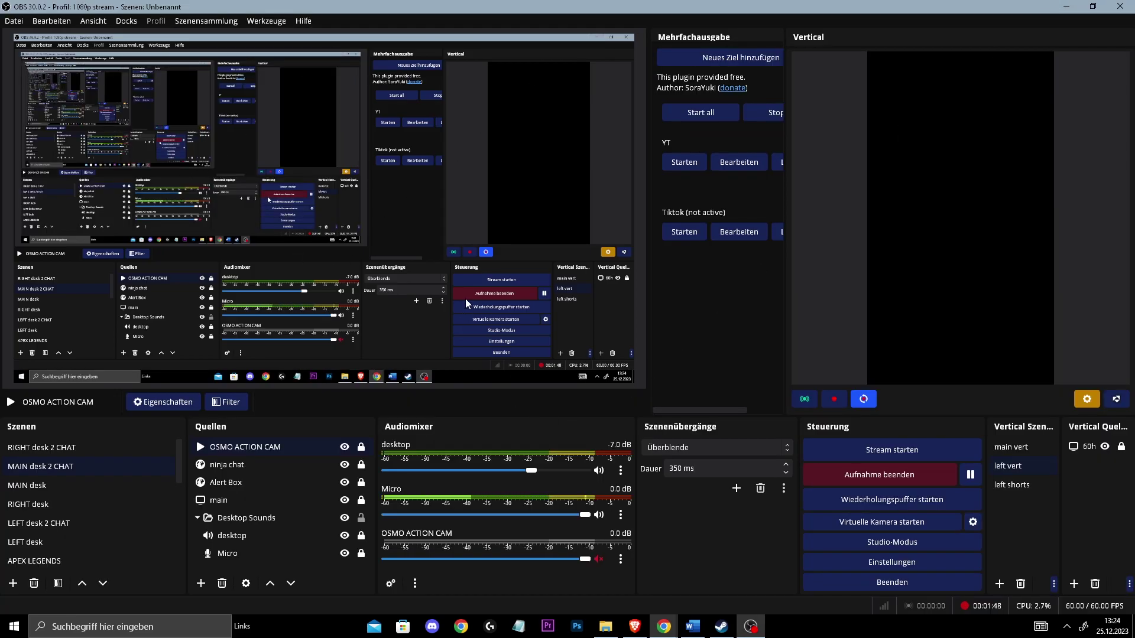
key("alt+Tab")
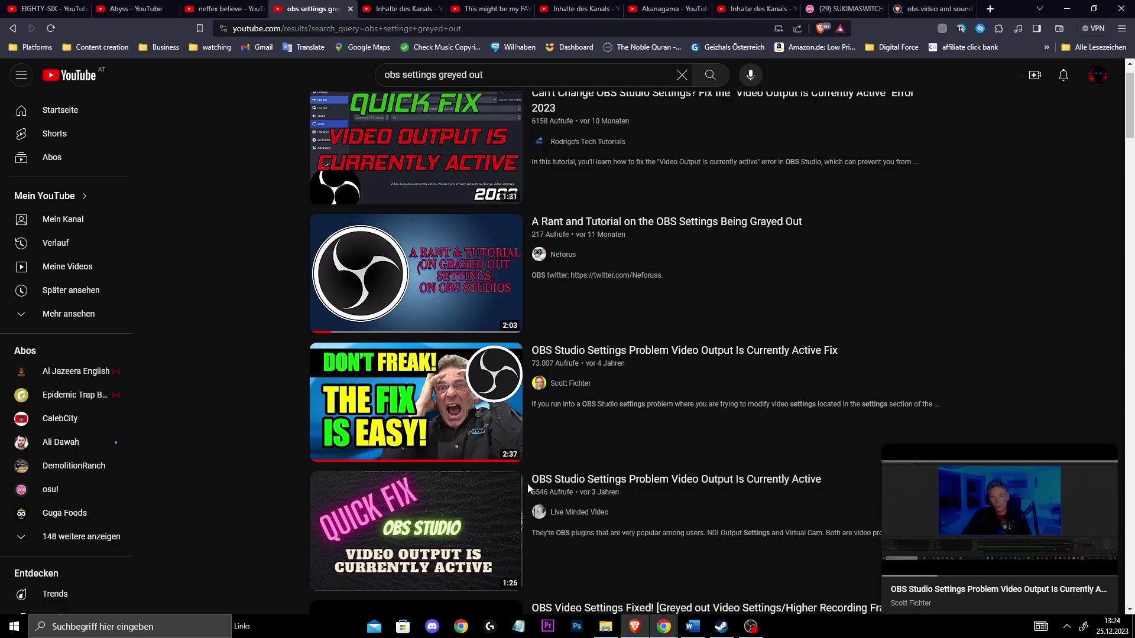
scroll(621, 355, "up", 1)
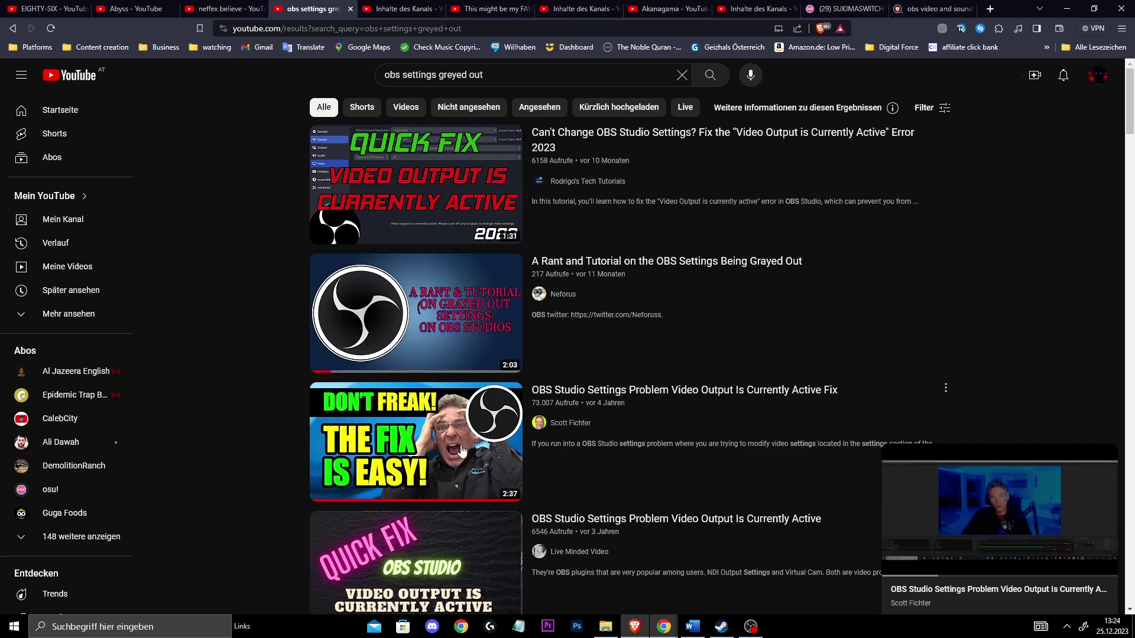
scroll(399, 400, "down", 3)
scroll(532, 355, "up", 2)
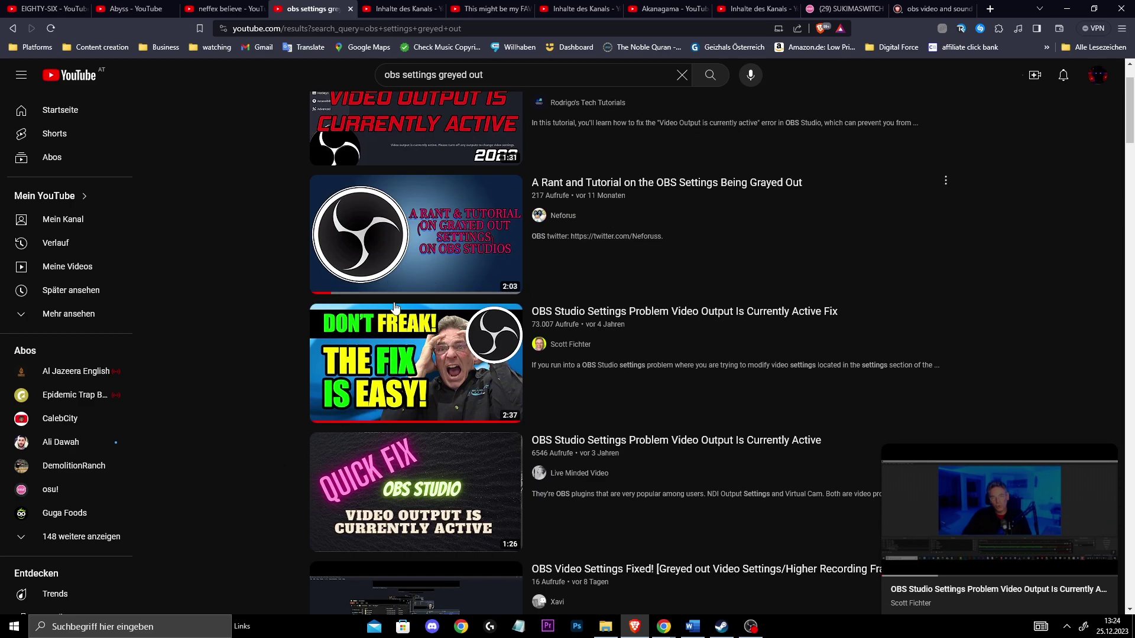
scroll(710, 488, "down", 1)
scroll(733, 525, "up", 2)
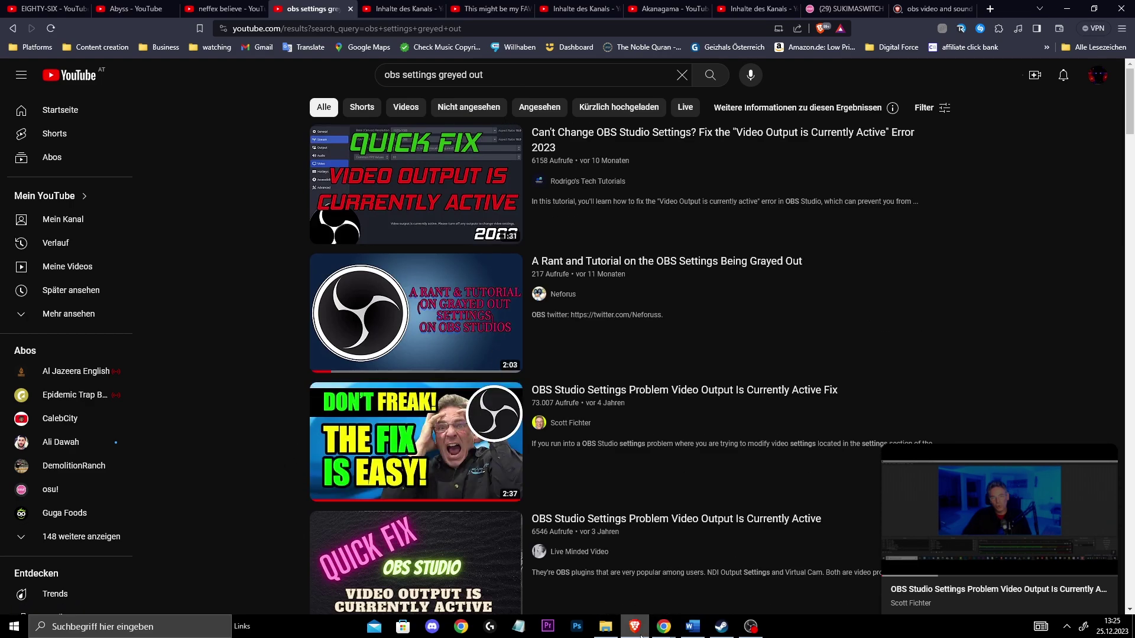
left_click(750, 627)
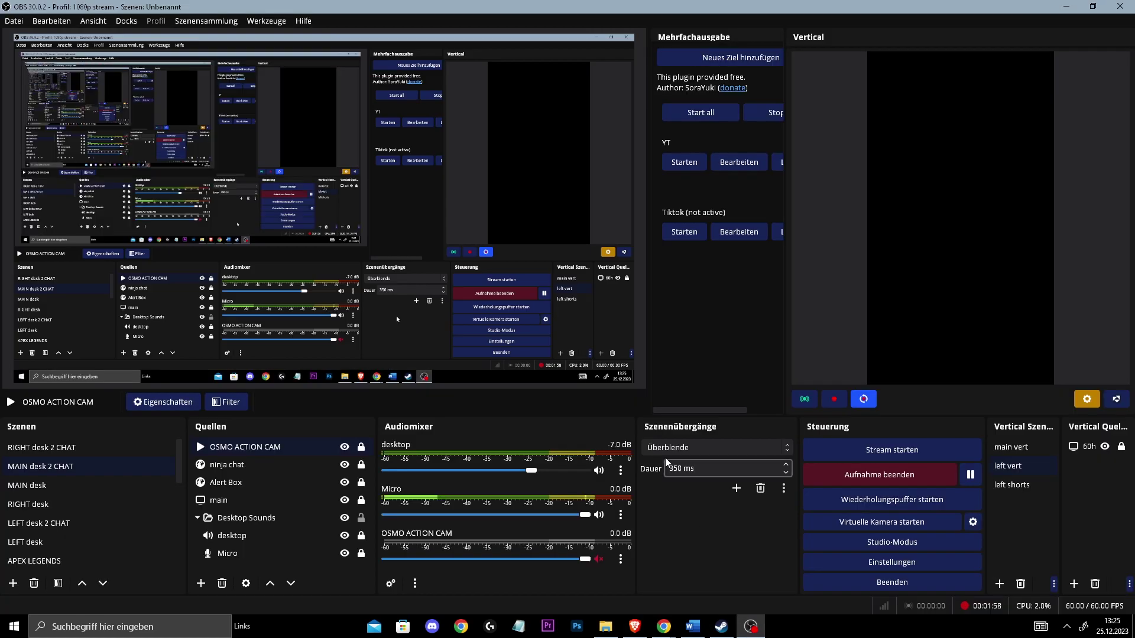
left_click(276, 21)
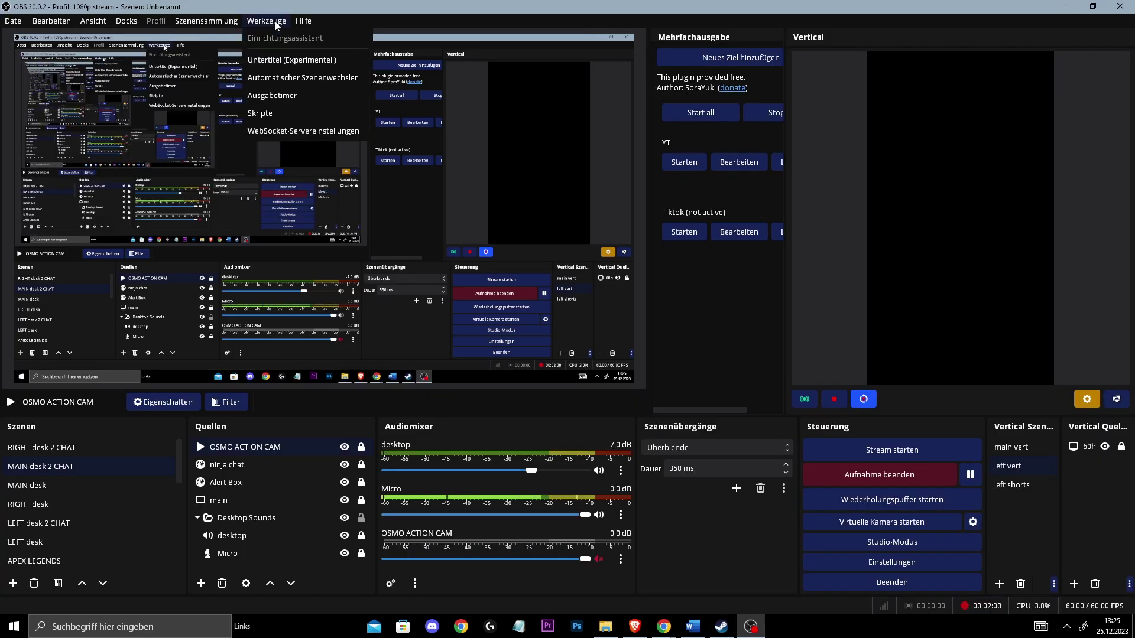
left_click(305, 21)
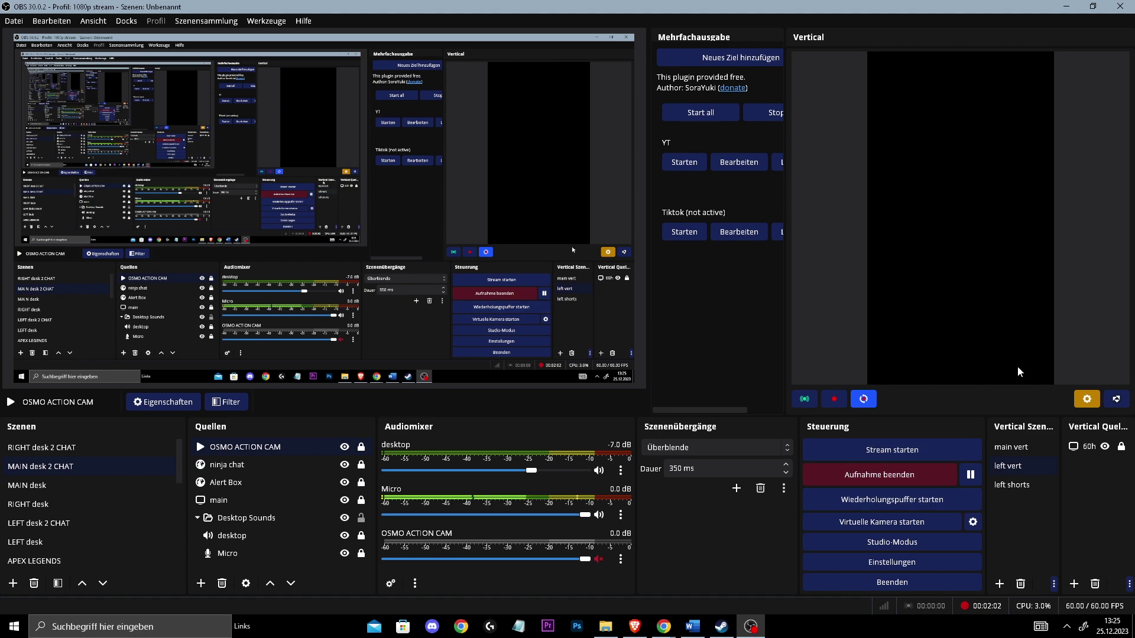
mouse_move(664, 627)
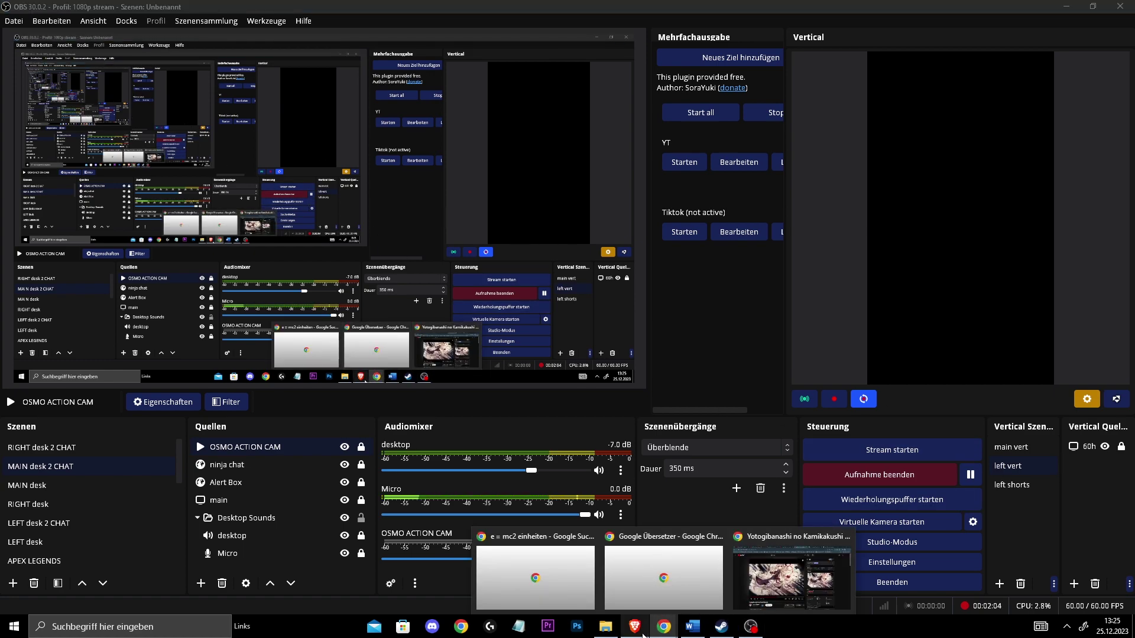
Open the Scott Fichter fix video and read its Vertical Backtracking comment tip, then return to OBS.
left_click(664, 581)
left_click(893, 456)
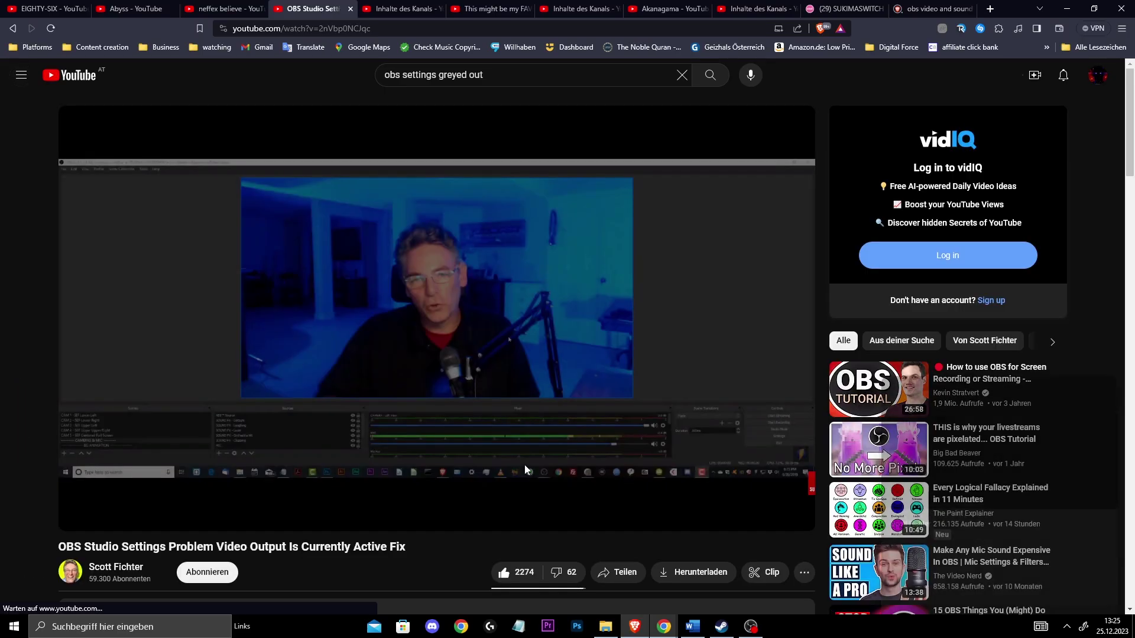
scroll(444, 443, "down", 5)
scroll(365, 426, "down", 2)
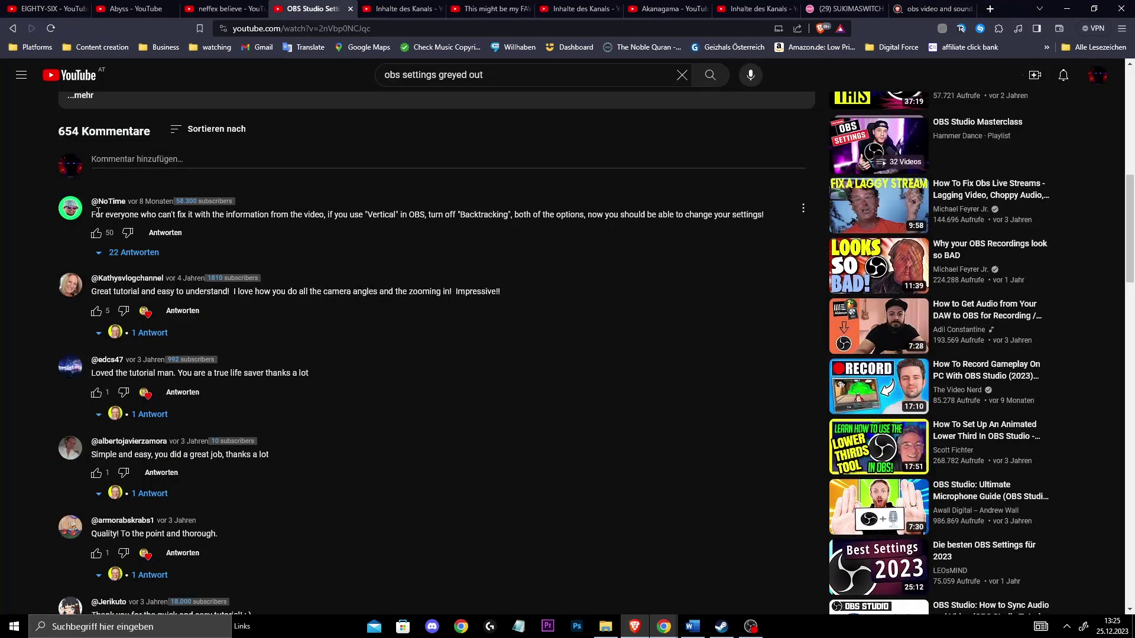
left_click_drag(93, 214, 382, 214)
left_click(371, 214)
left_click(750, 627)
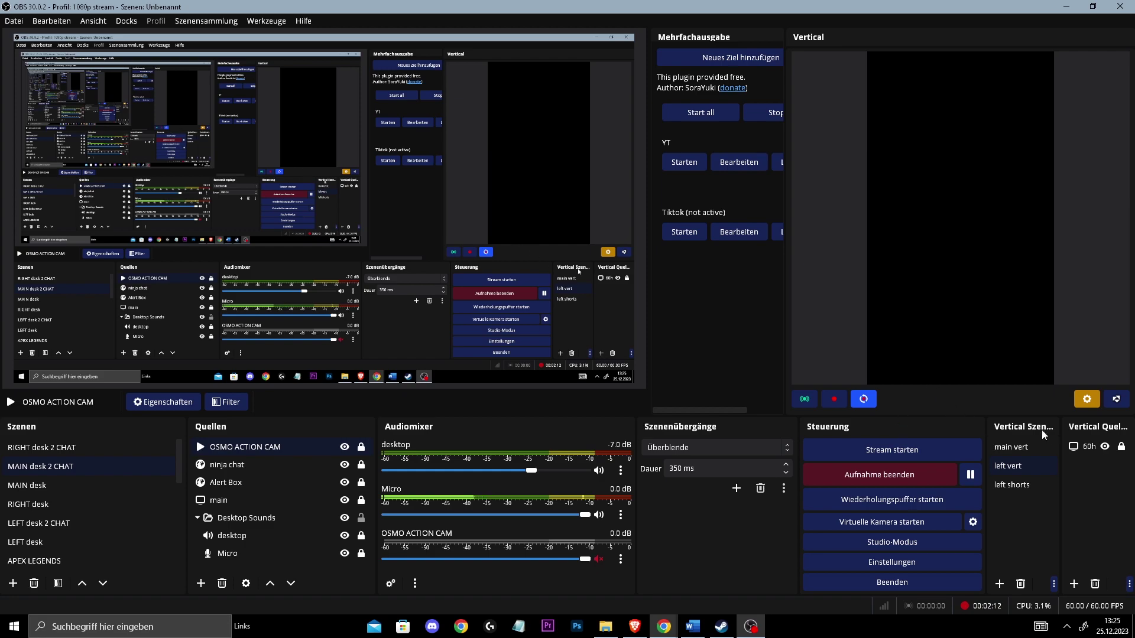
left_click(1088, 399)
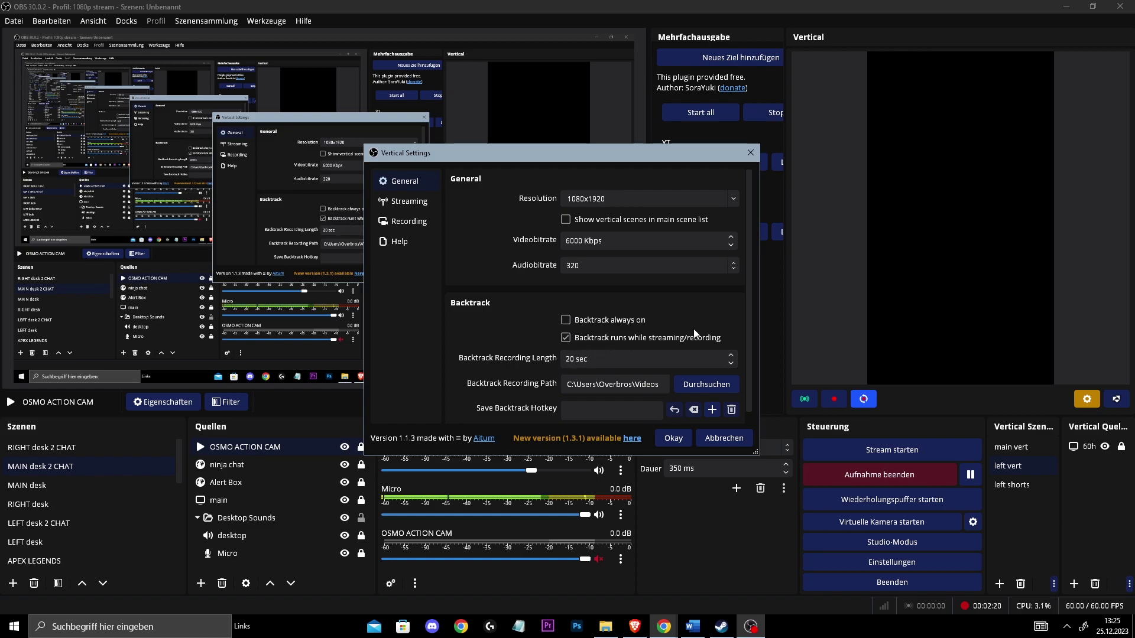
left_click(674, 439)
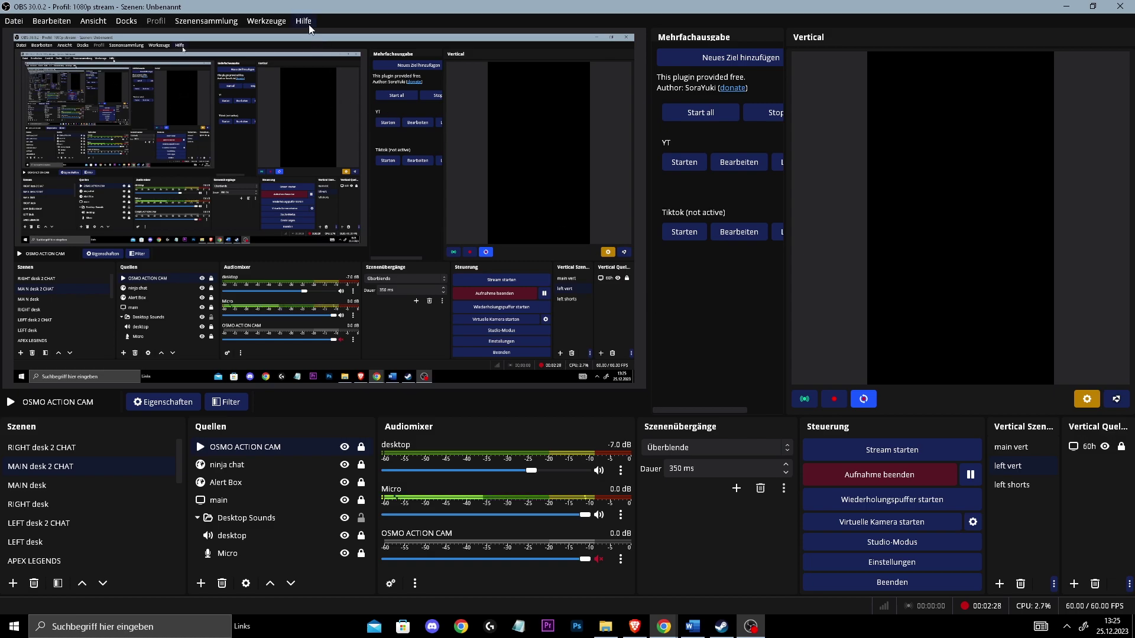
Read more fix-video comments, including the Auto-Configuration Wizard tip, then open OBS's Help menu.
left_click(664, 628)
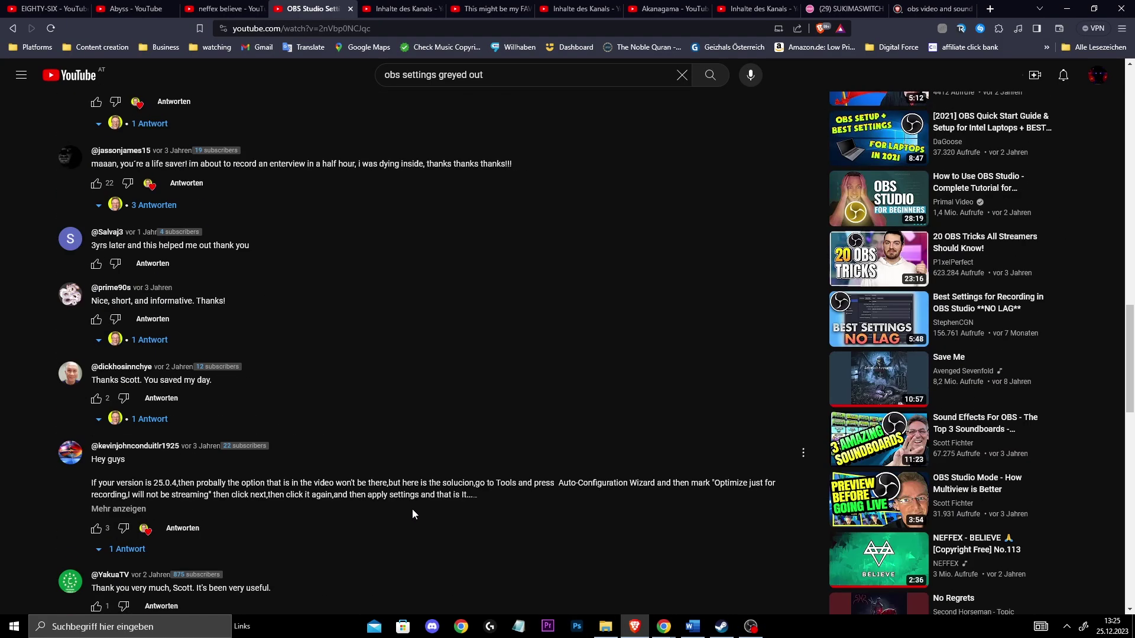
scroll(413, 513, "down", 3)
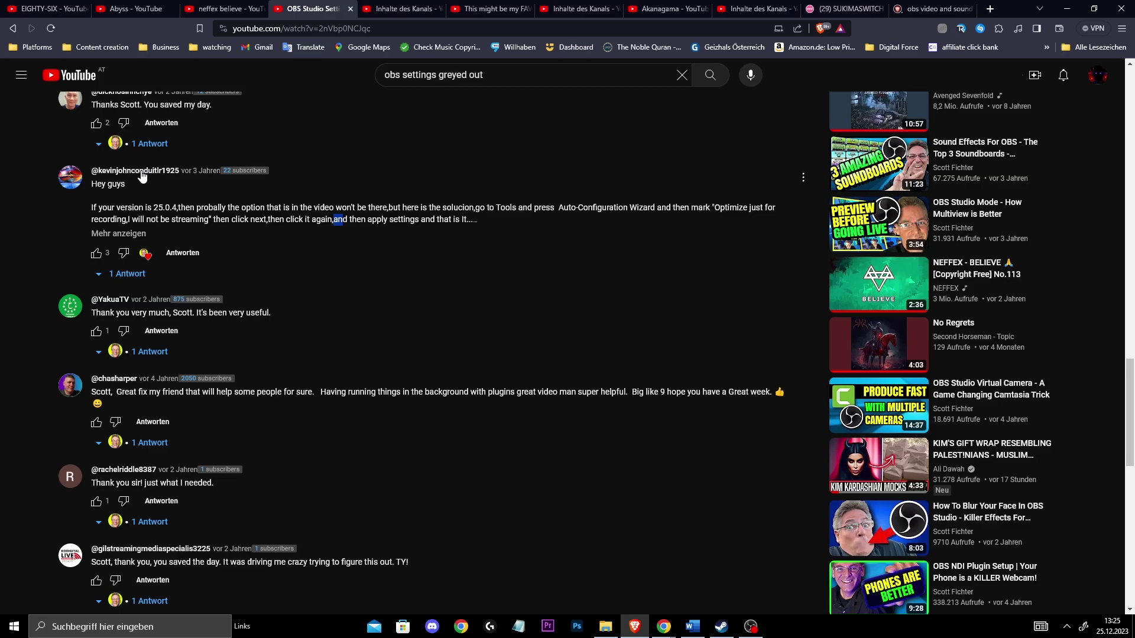
scroll(140, 177, "up", 1)
left_click_drag(266, 250, 138, 249)
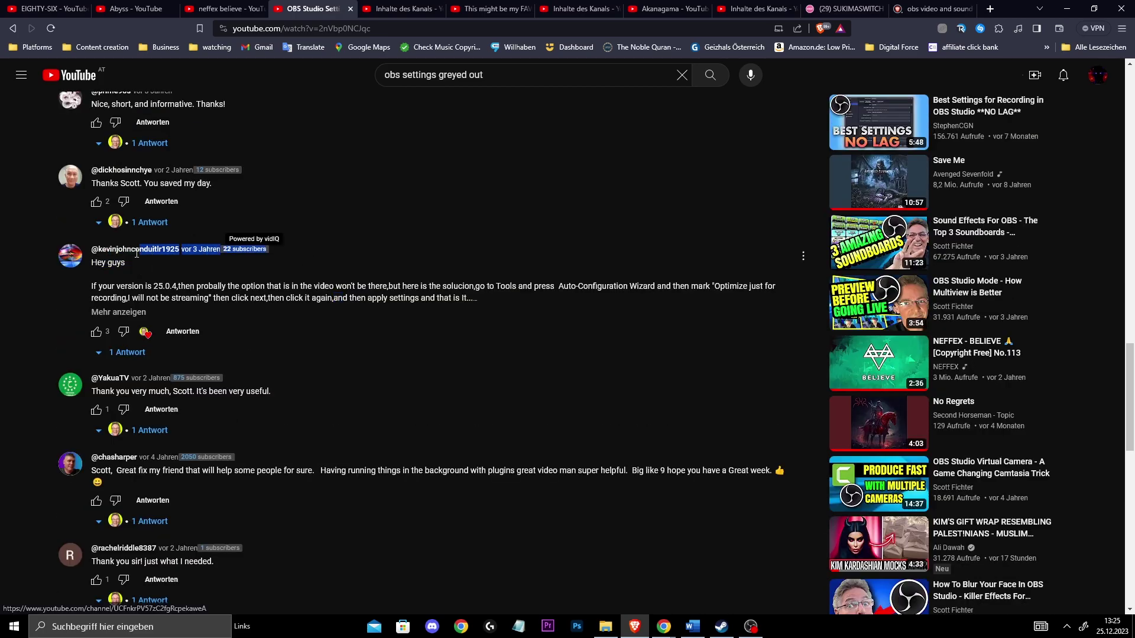
left_click(307, 300)
scroll(307, 300, "up", 5)
scroll(280, 365, "up", 5)
scroll(306, 377, "down", 3)
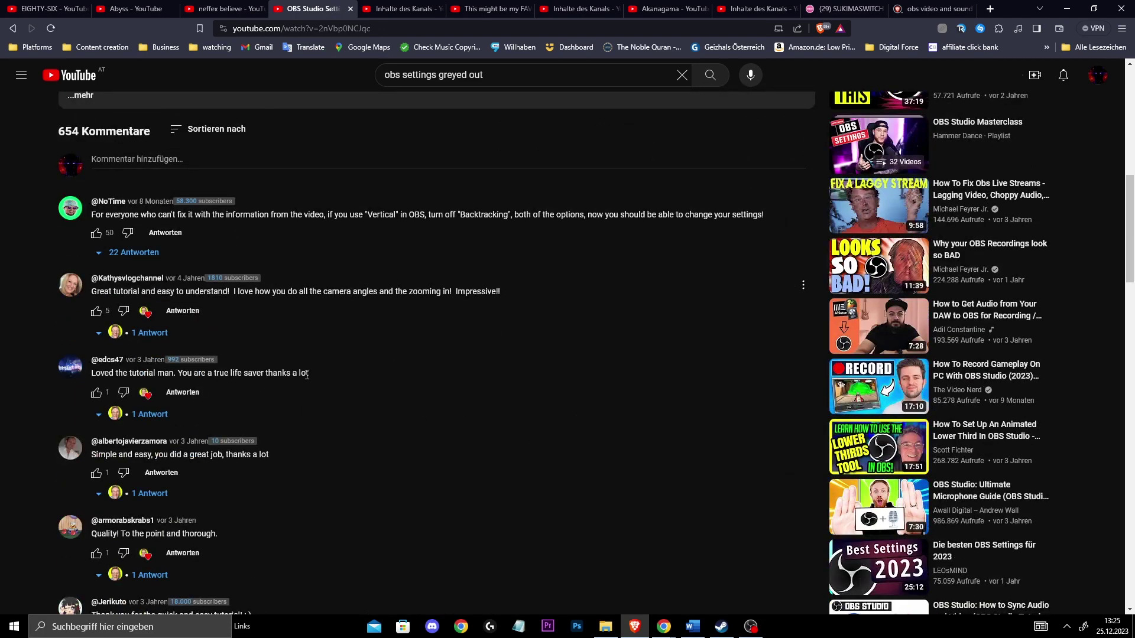
scroll(280, 433, "down", 1)
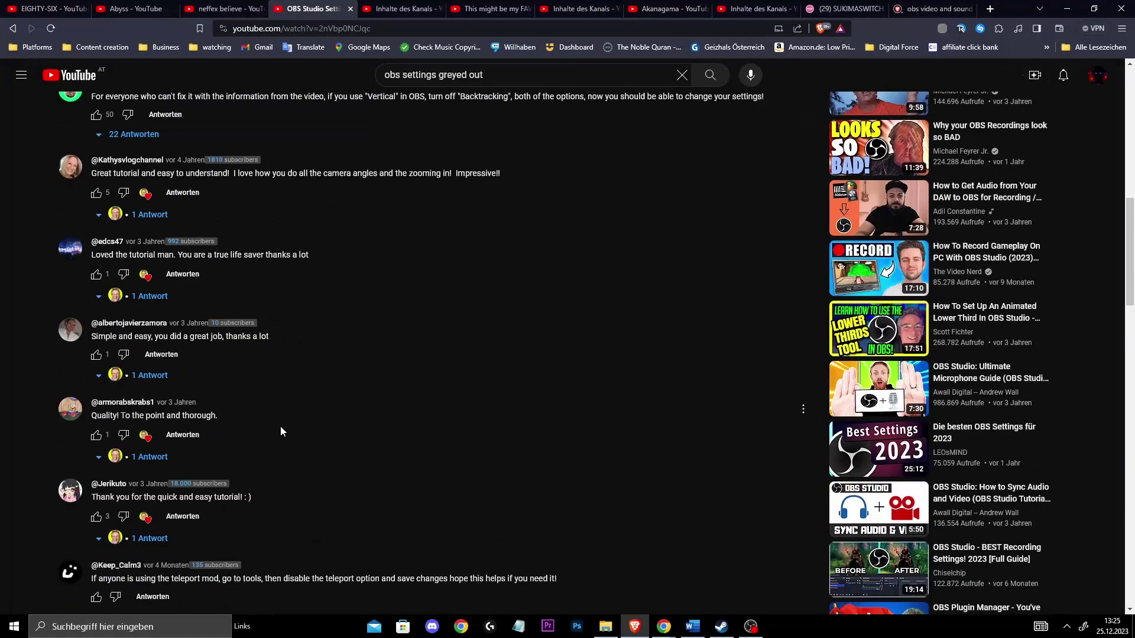
left_click(750, 627)
left_click(312, 20)
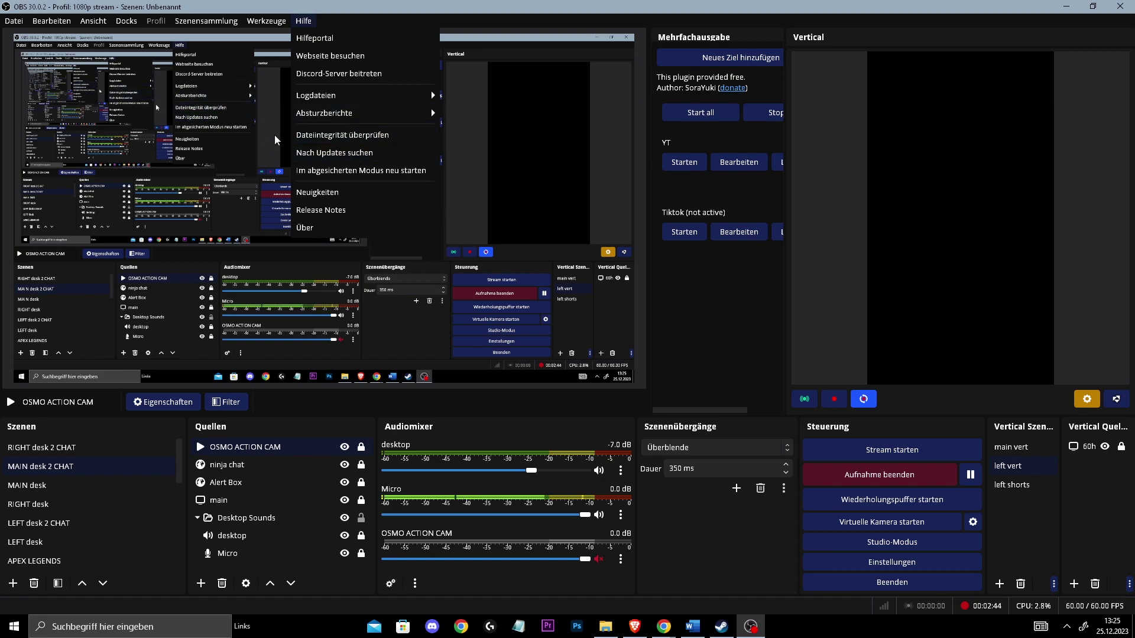
Browse OBS's Help and Tools menus and the preview context menu without changing anything.
left_click(355, 135)
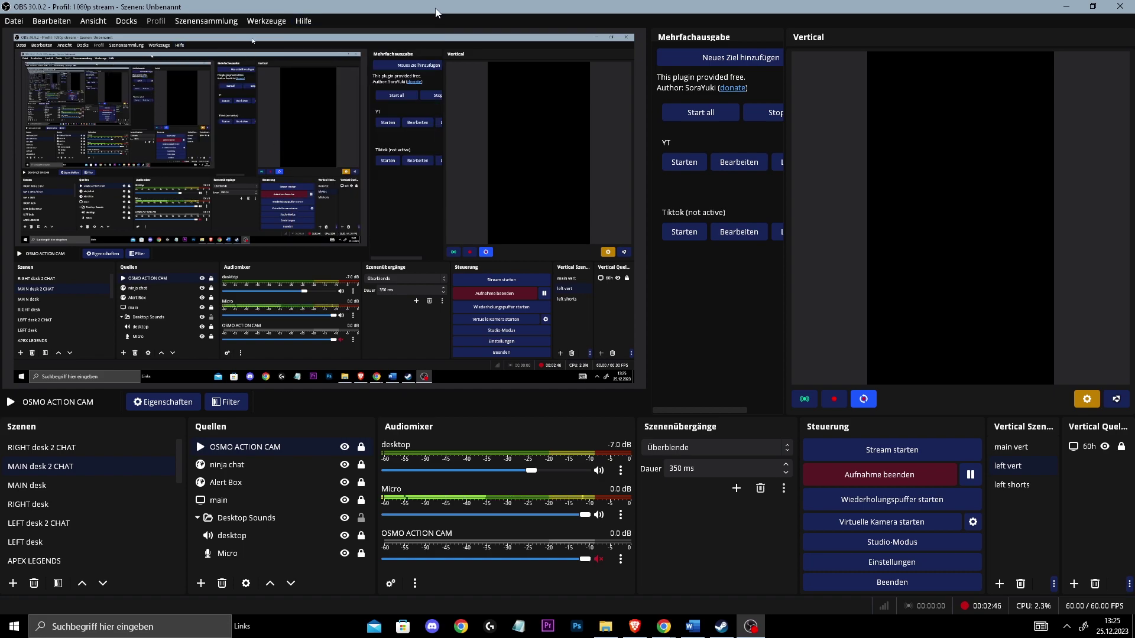
right_click(374, 257)
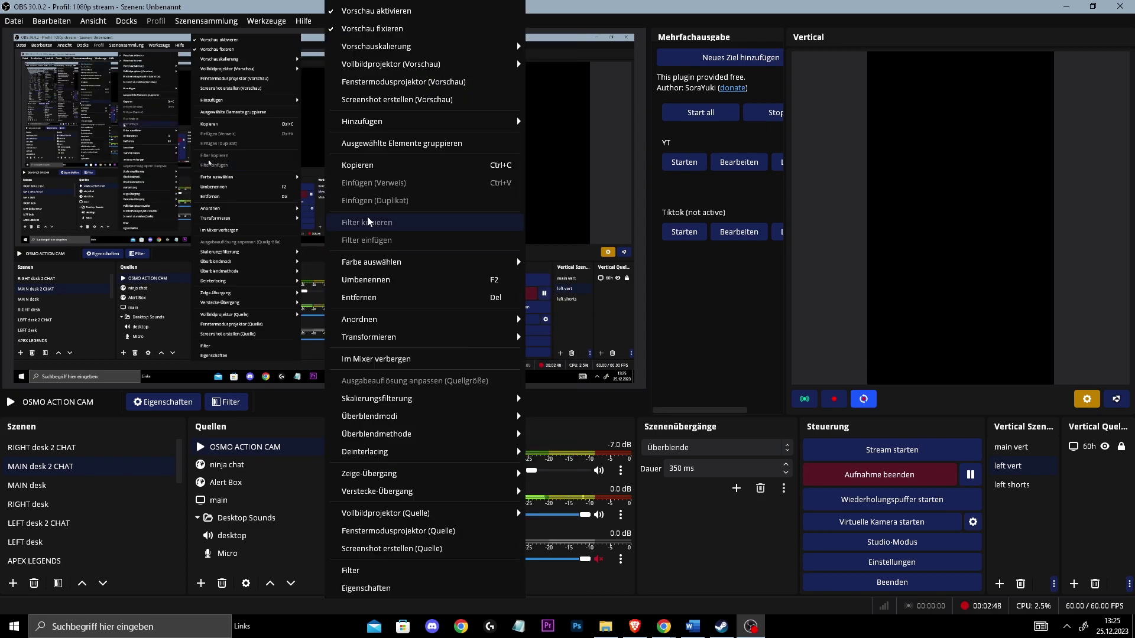
left_click(422, 11)
left_click(306, 221)
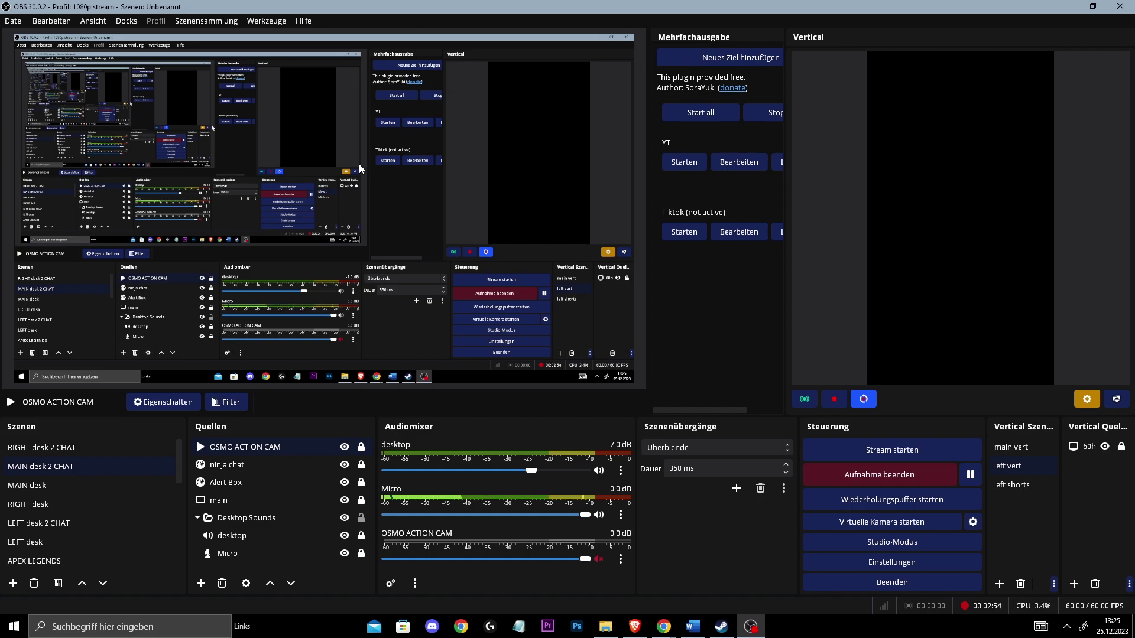
left_click(303, 20)
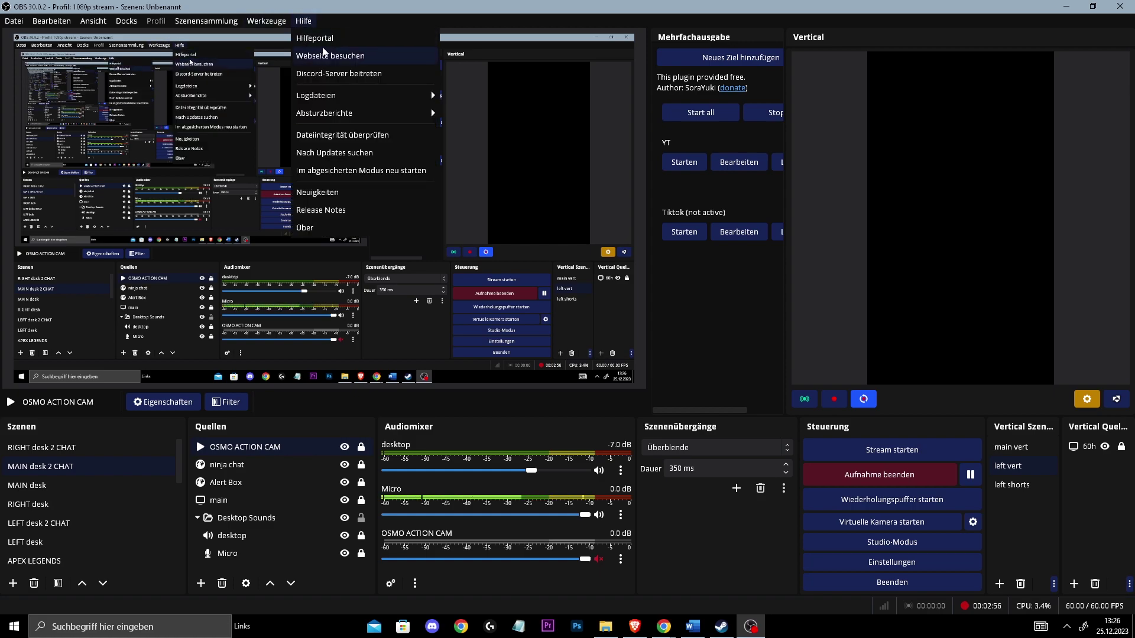
left_click(389, 23)
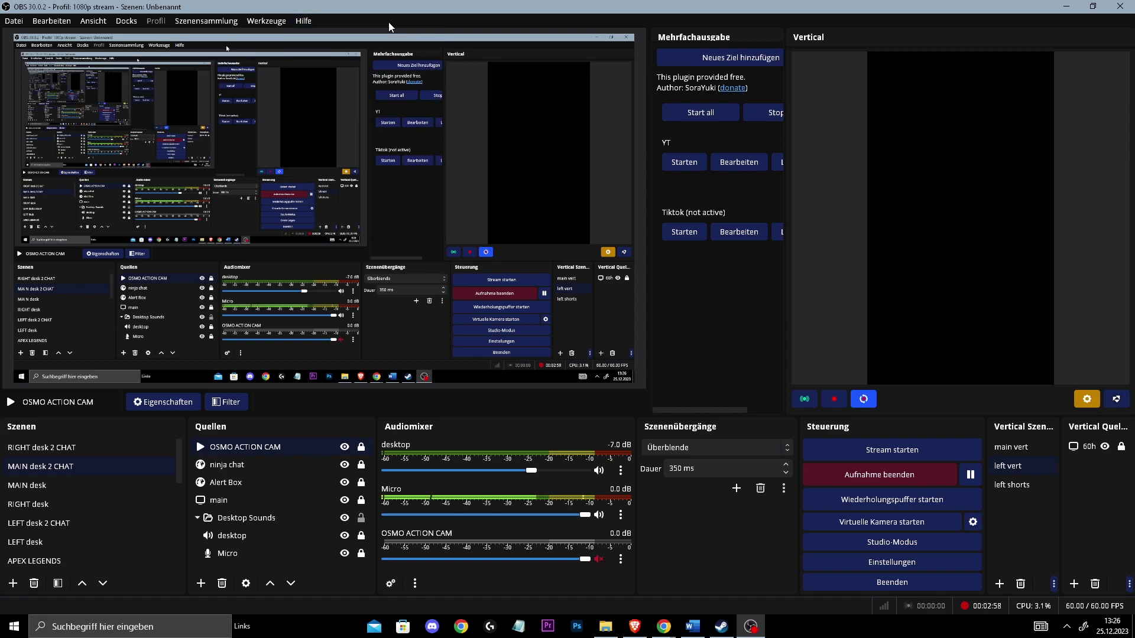
left_click(305, 20)
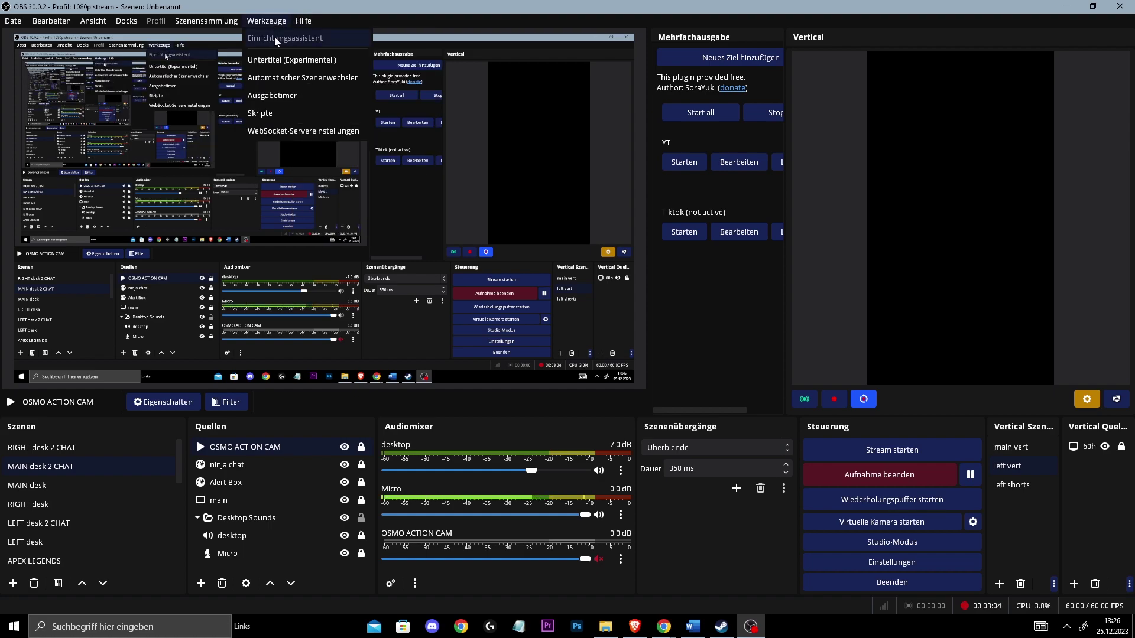
mouse_move(266, 21)
left_click(634, 627)
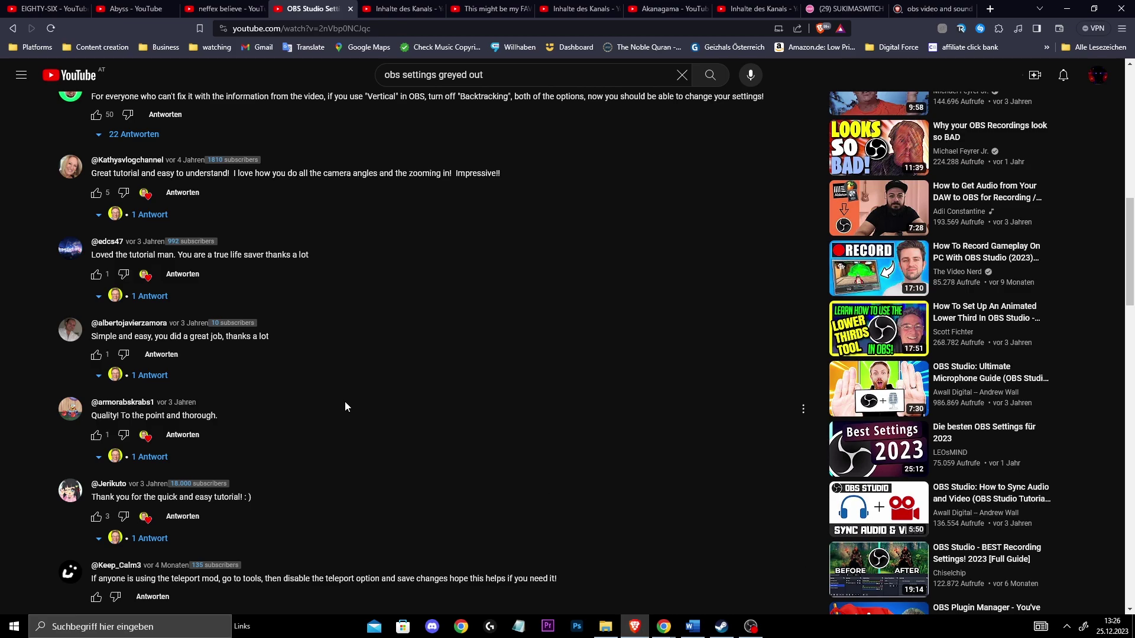
scroll(350, 210, "up", 1)
scroll(390, 230, "down", 2)
scroll(397, 383, "down", 5)
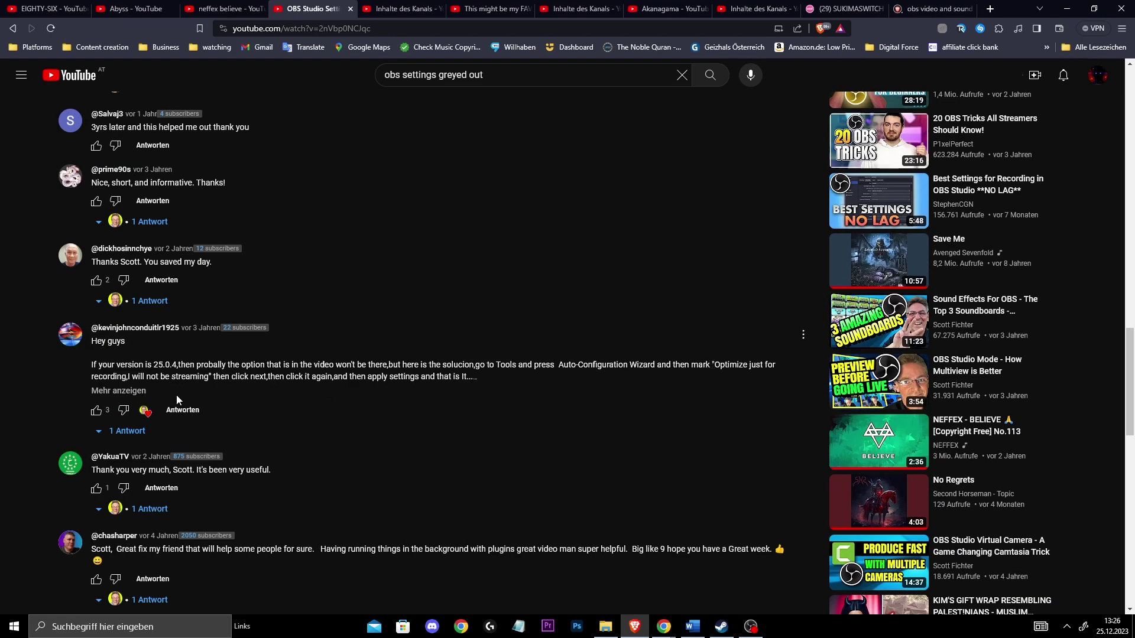
left_click(118, 391)
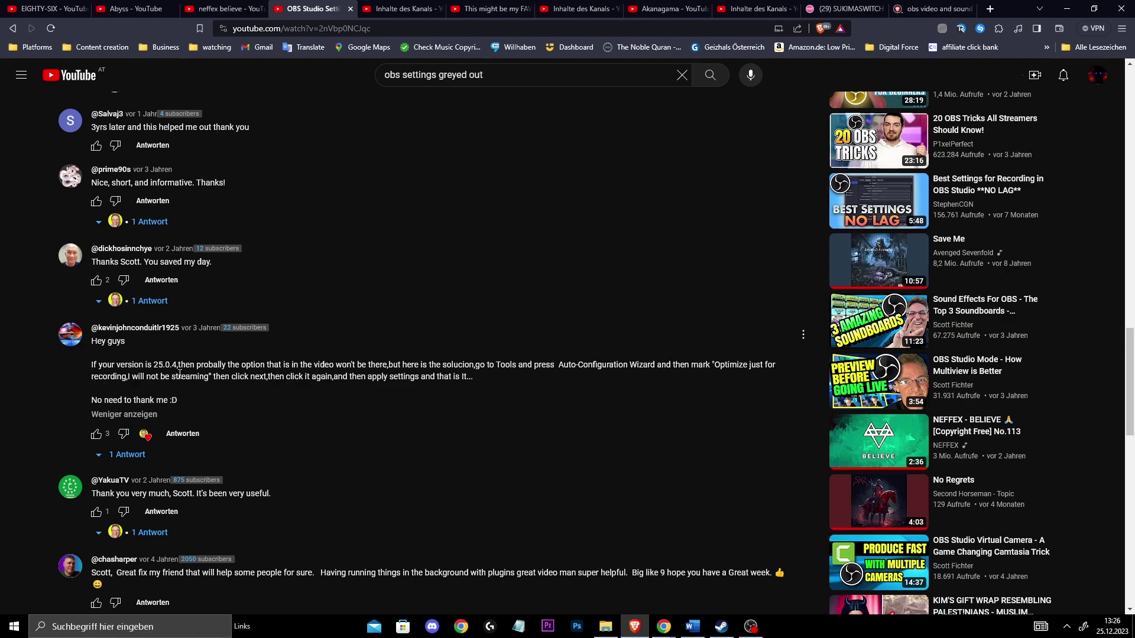
double_click(578, 365)
left_click(545, 404)
Check OBS's Tools menu for the Auto-Configuration Wizard, then go back to the comment.
left_click(751, 628)
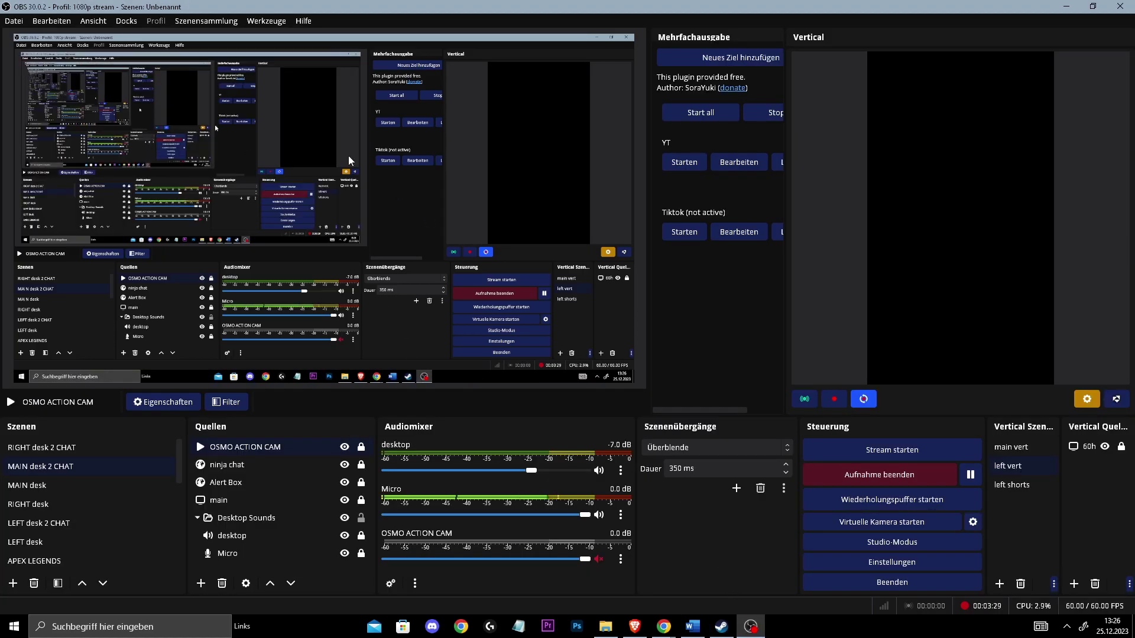
left_click(304, 21)
mouse_move(266, 20)
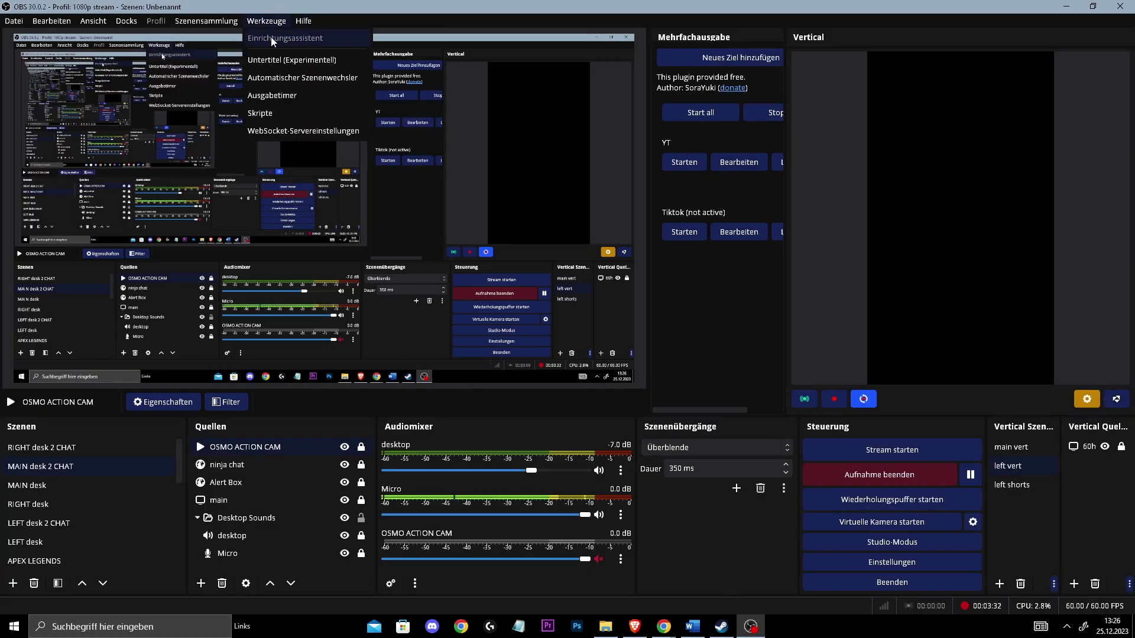
left_click(636, 627)
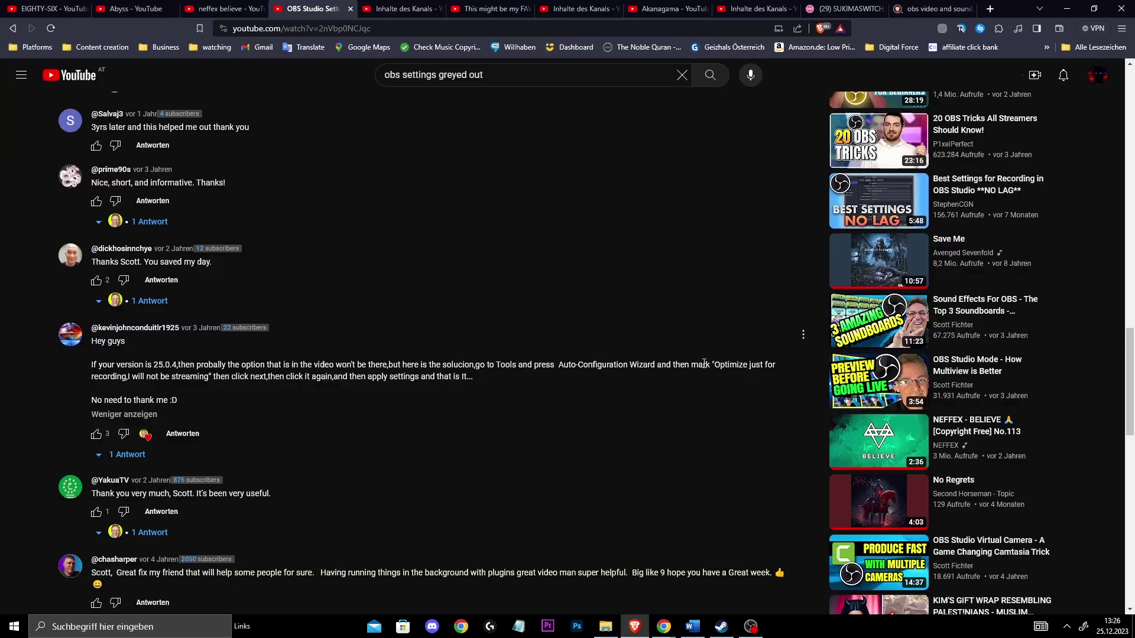
Reread the comment's wizard instructions, then bring the OBS Studio main window forward.
mouse_move(715, 365)
left_mouse_down()
mouse_move(155, 377)
mouse_move(404, 363)
left_mouse_up()
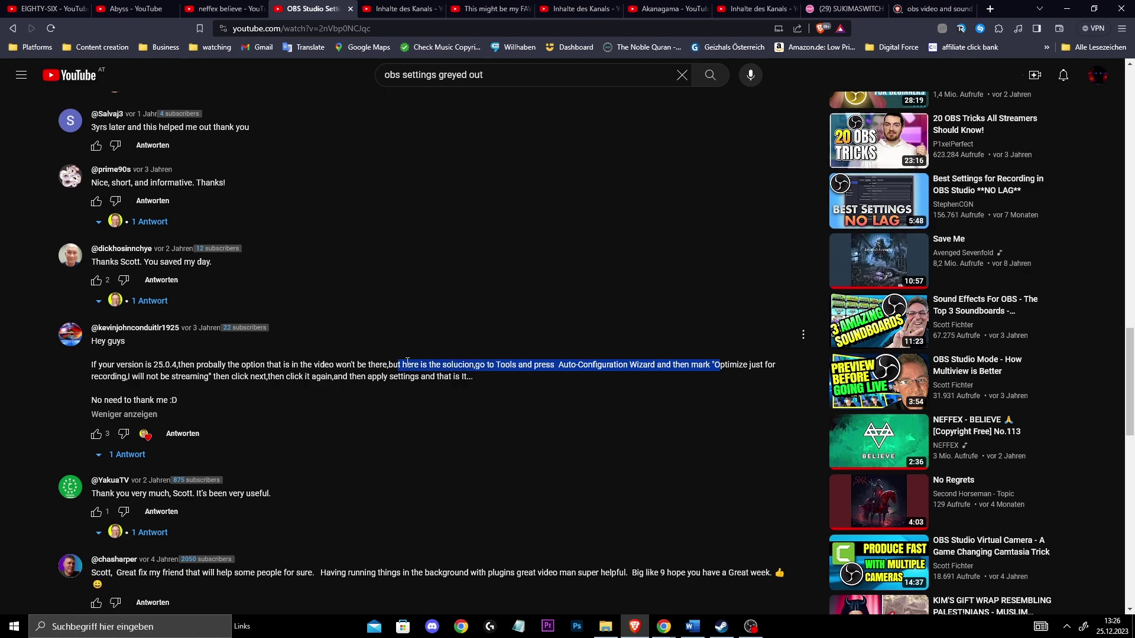
left_click(467, 357)
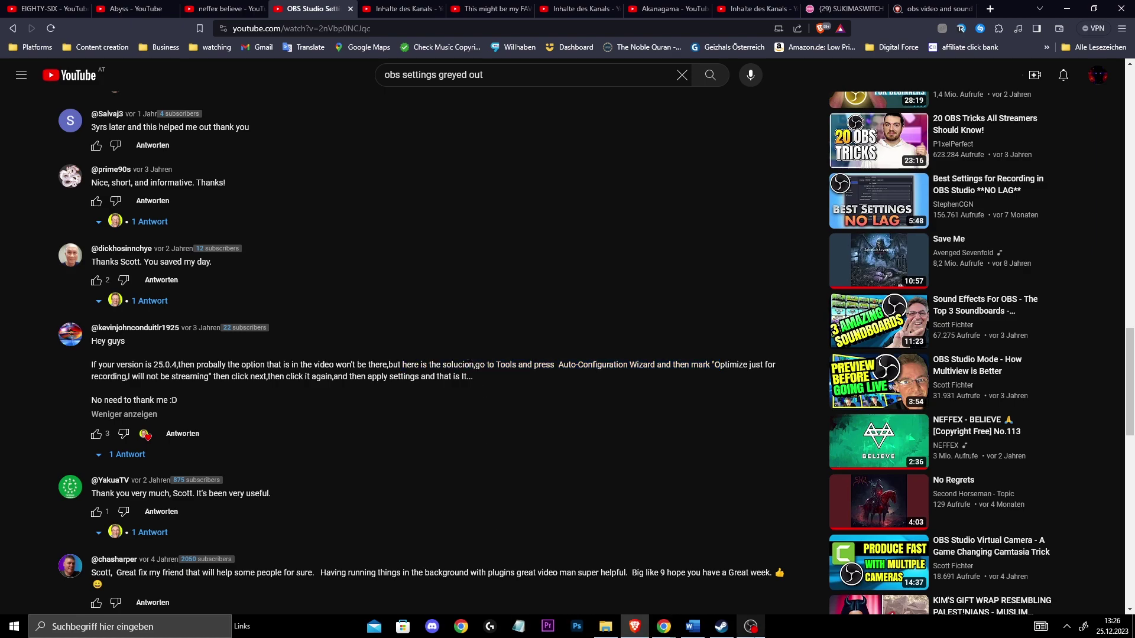
left_click(751, 626)
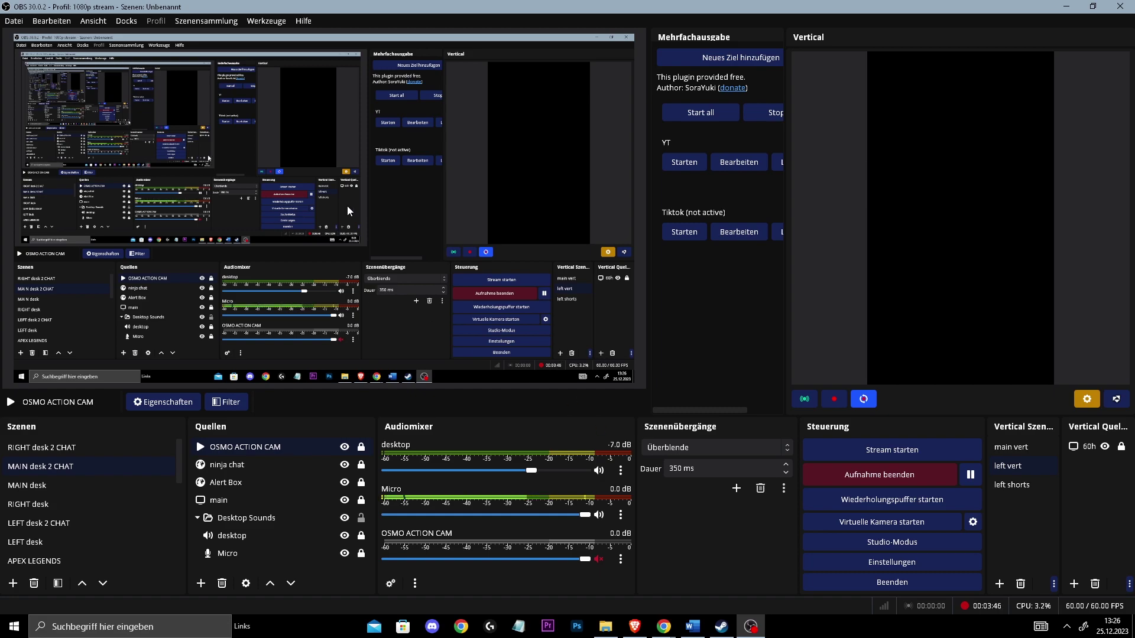
left_click(278, 24)
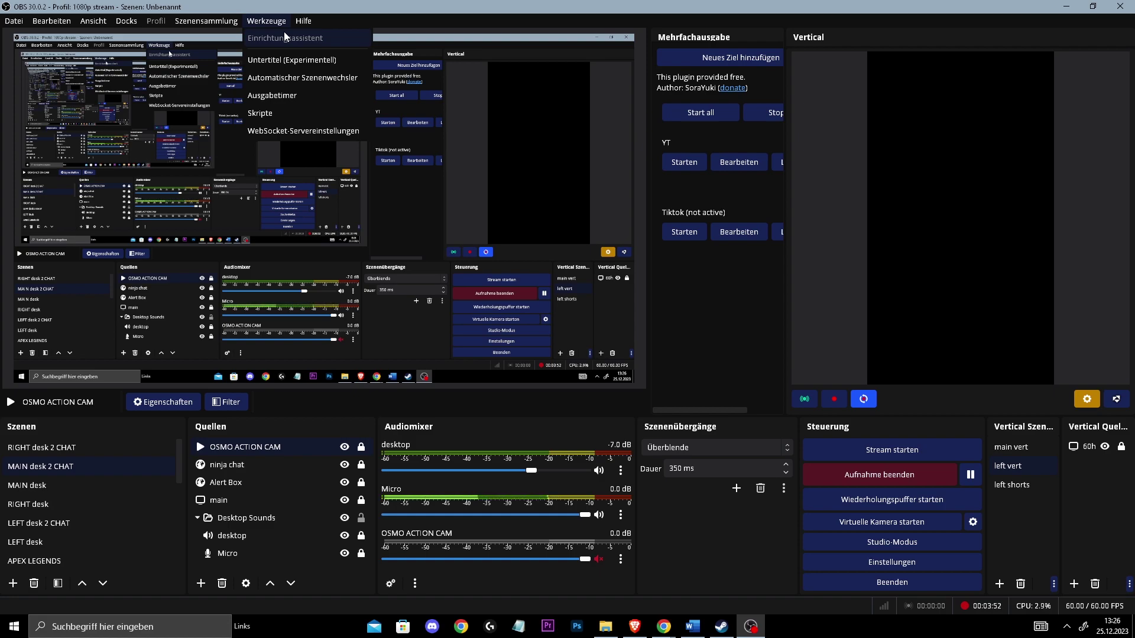
mouse_move(303, 21)
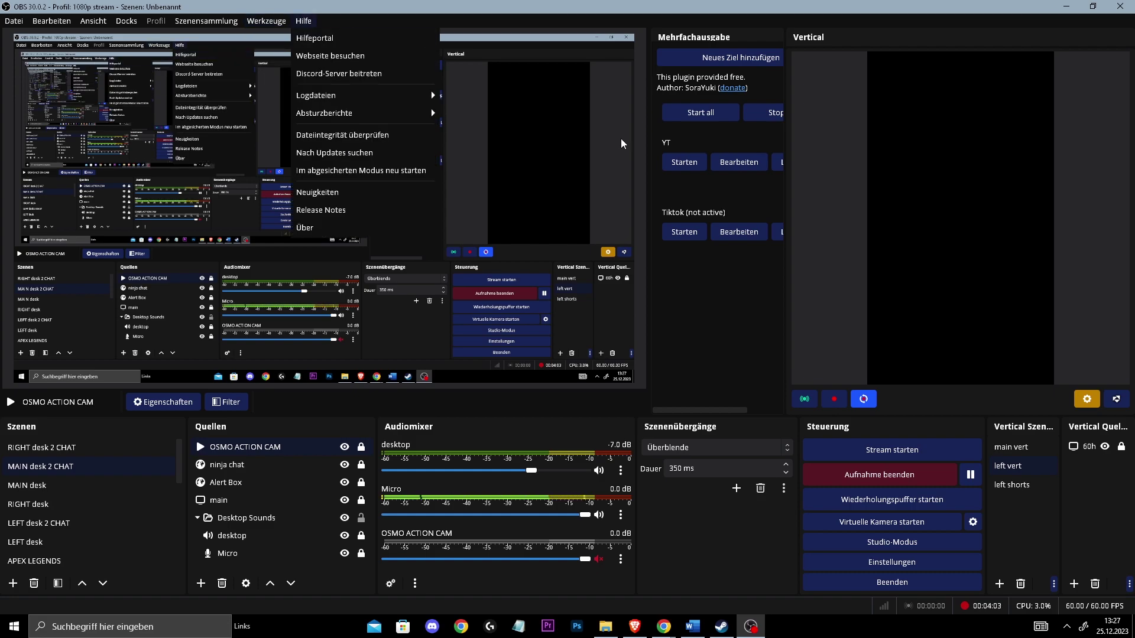
left_click(1087, 399)
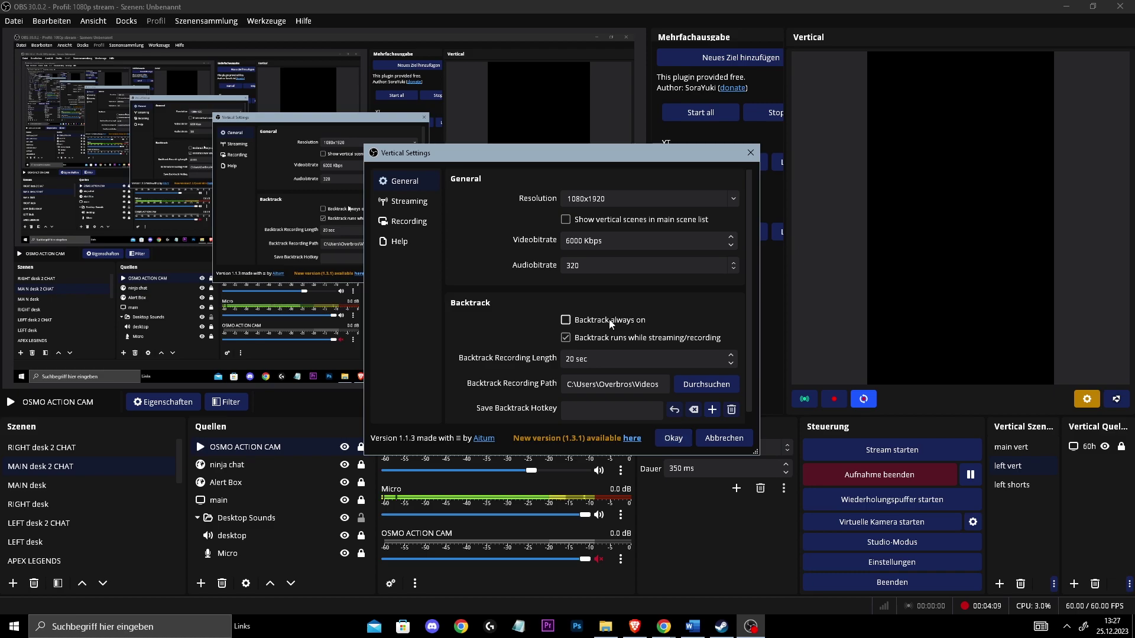
left_click(673, 438)
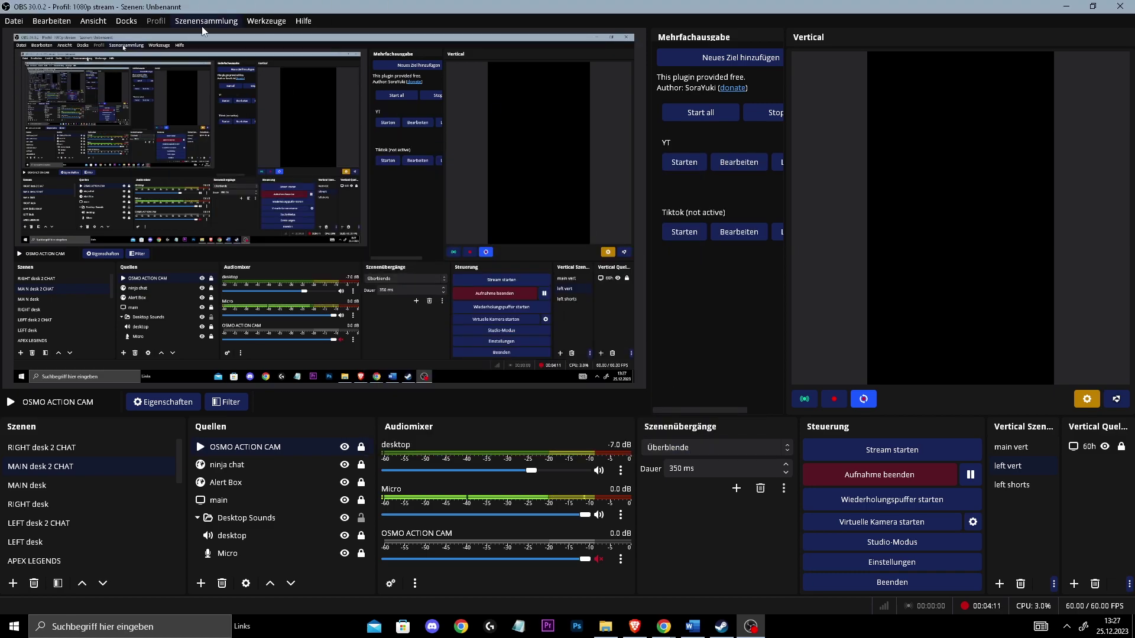
left_click(1067, 7)
scroll(459, 224, "up", 5)
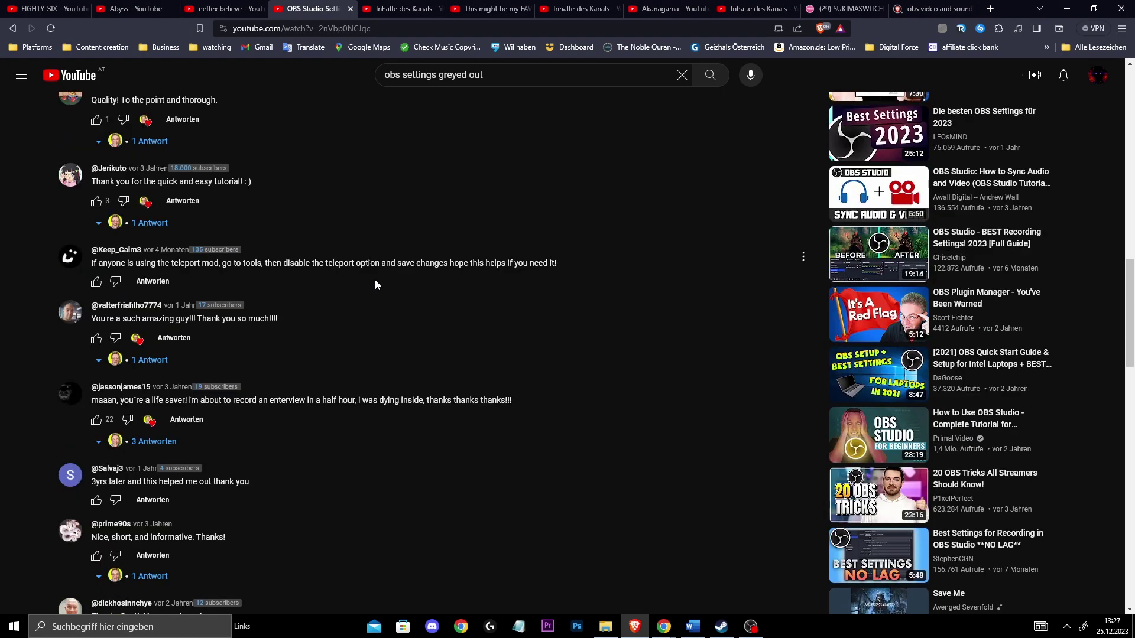
scroll(377, 266, "up", 5)
scroll(379, 209, "up", 3)
scroll(475, 532, "down", 5)
scroll(396, 402, "down", 5)
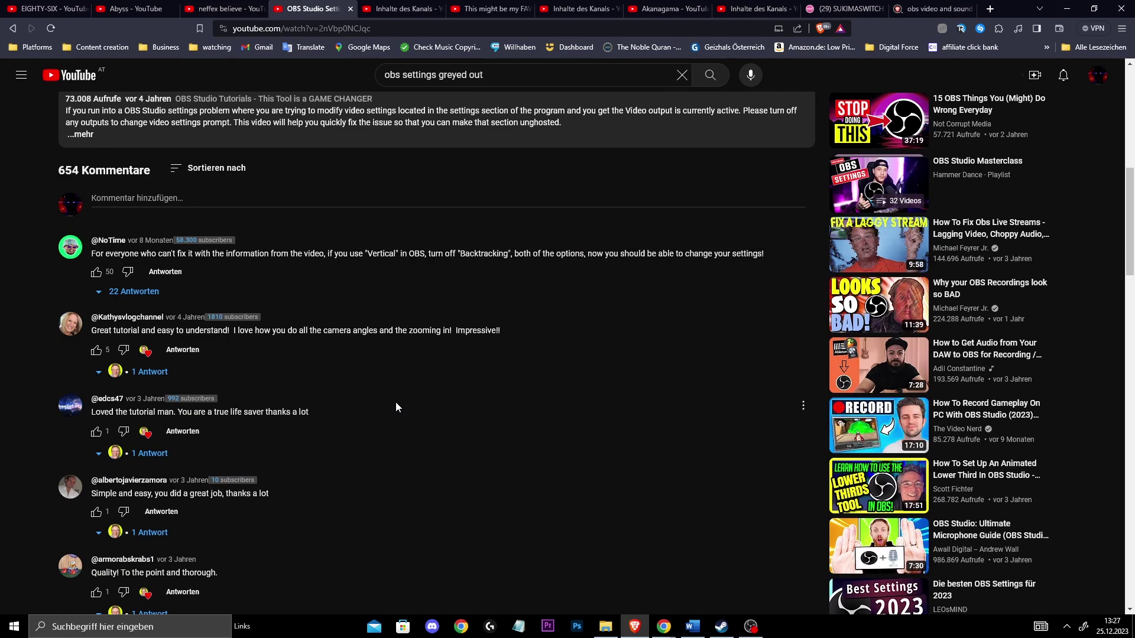
scroll(495, 407, "down", 5)
scroll(495, 406, "down", 5)
scroll(502, 462, "down", 3)
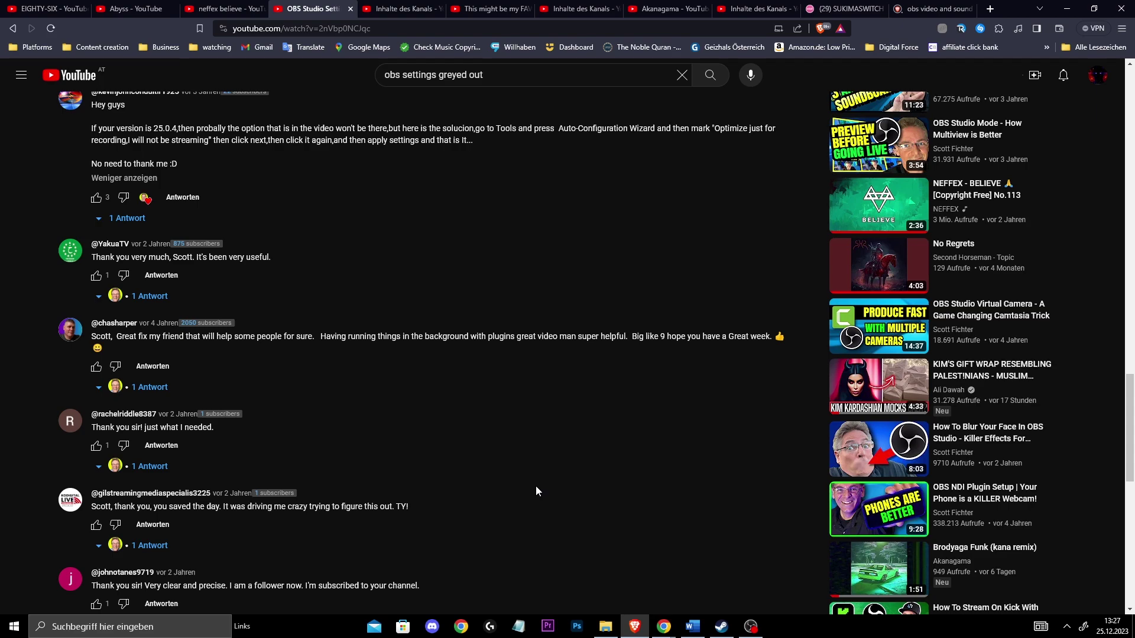
scroll(536, 486, "down", 3)
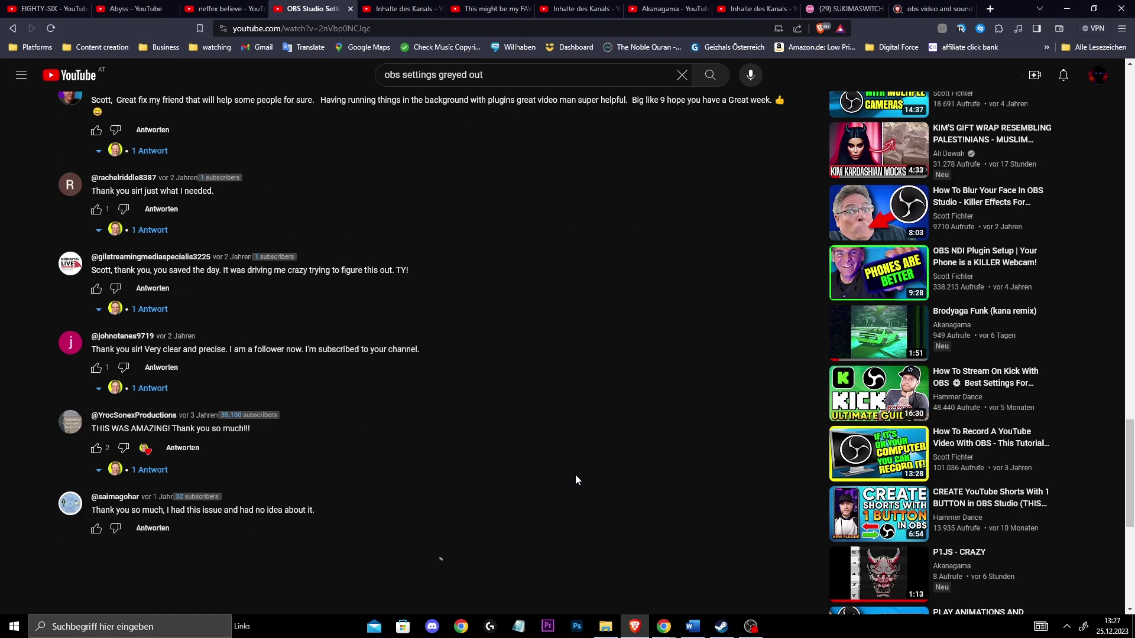
left_click(749, 629)
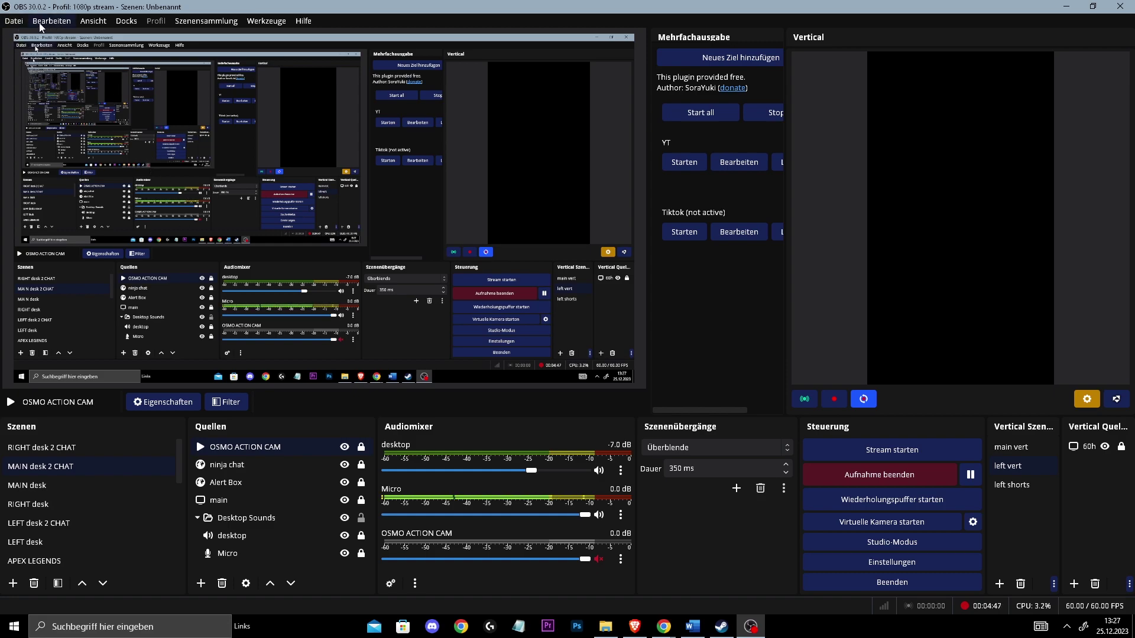
left_click(13, 20)
left_click(264, 254)
left_click(127, 21)
left_click(375, 19)
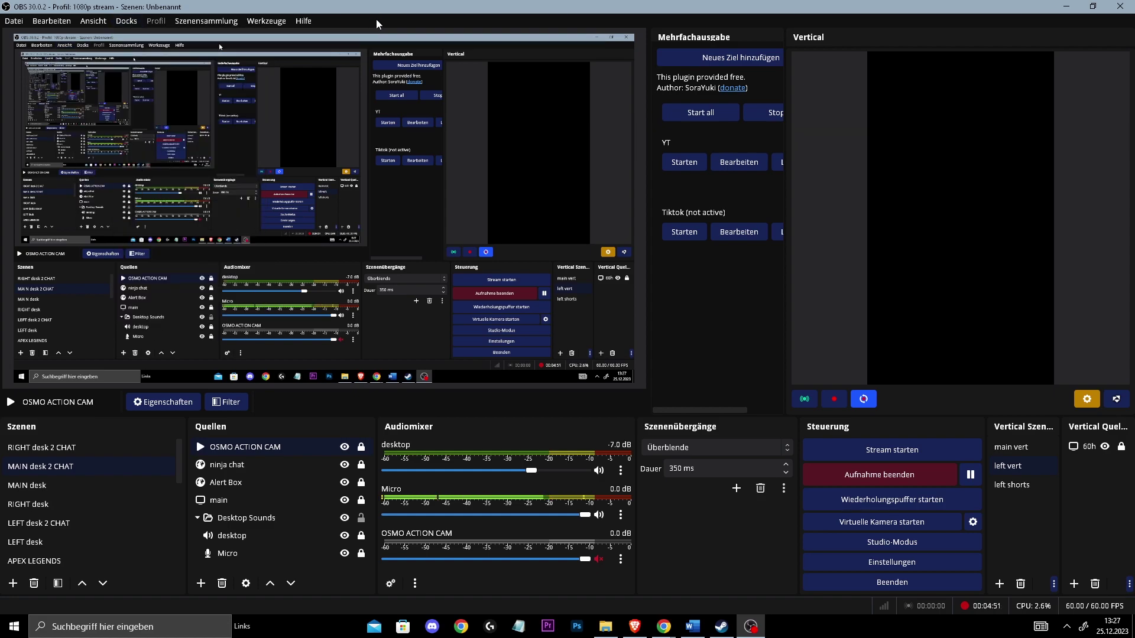